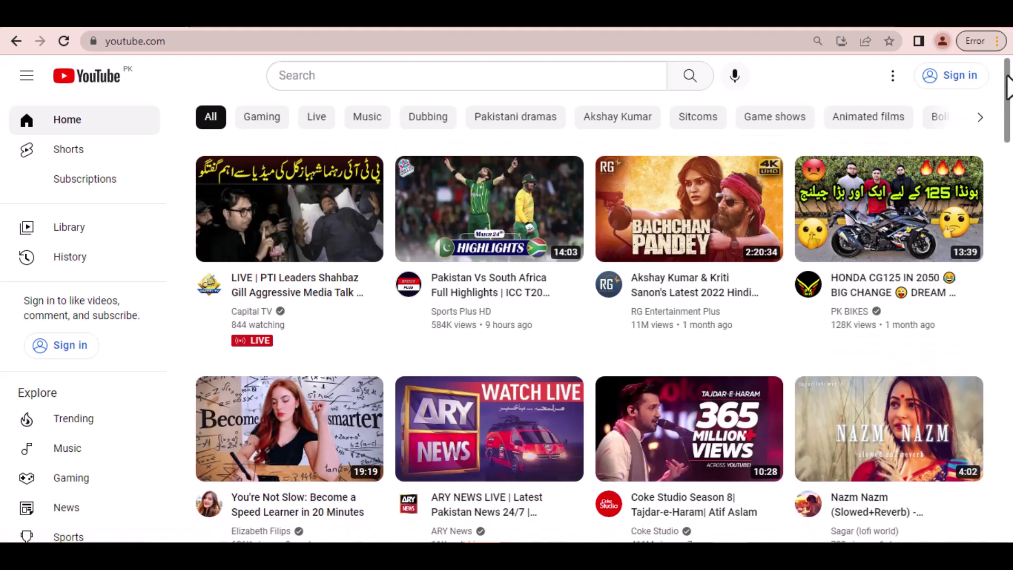
Step: From YouTube's Sign in, start creating a new Google account for work or business
left_click(951, 77)
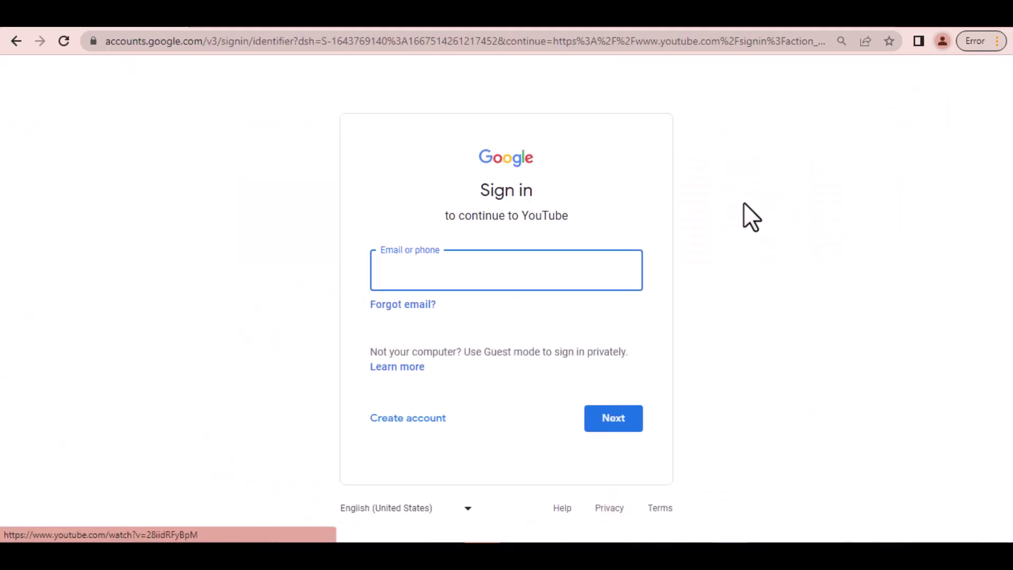
left_click(417, 419)
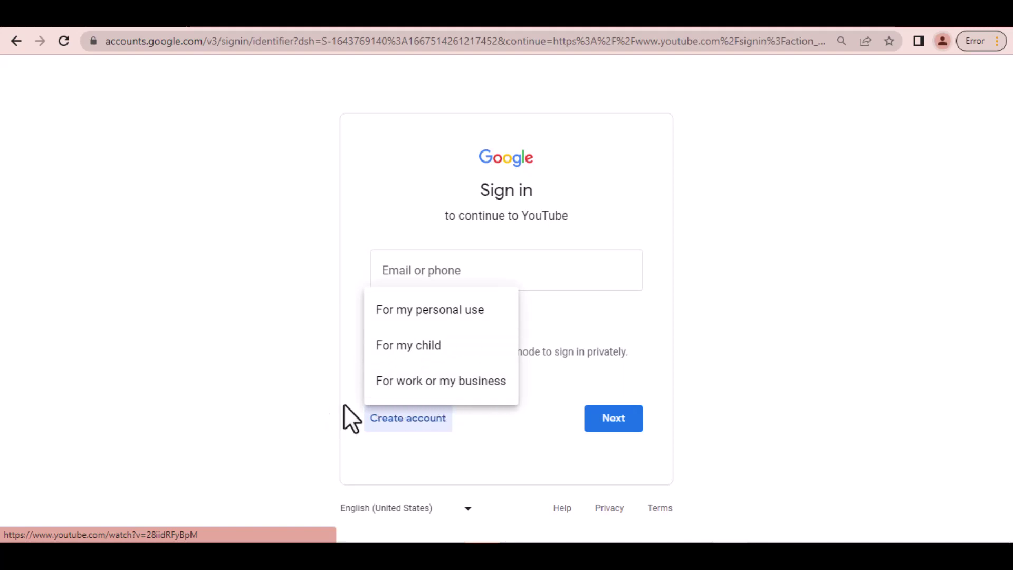
left_click(420, 384)
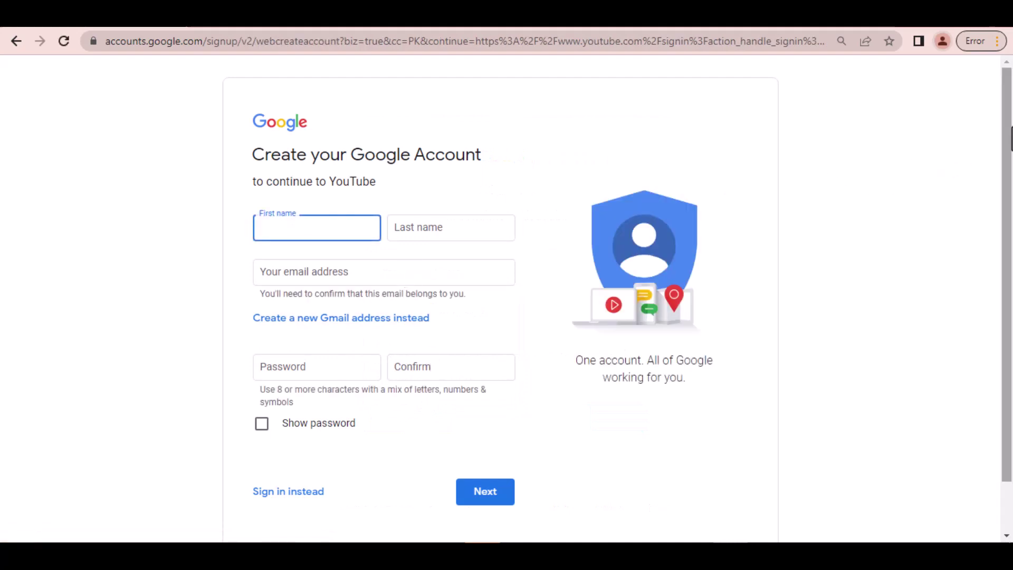
Step: Enter the first and last name and choose to create a new Gmail address
scroll(580, 221, "down", 1)
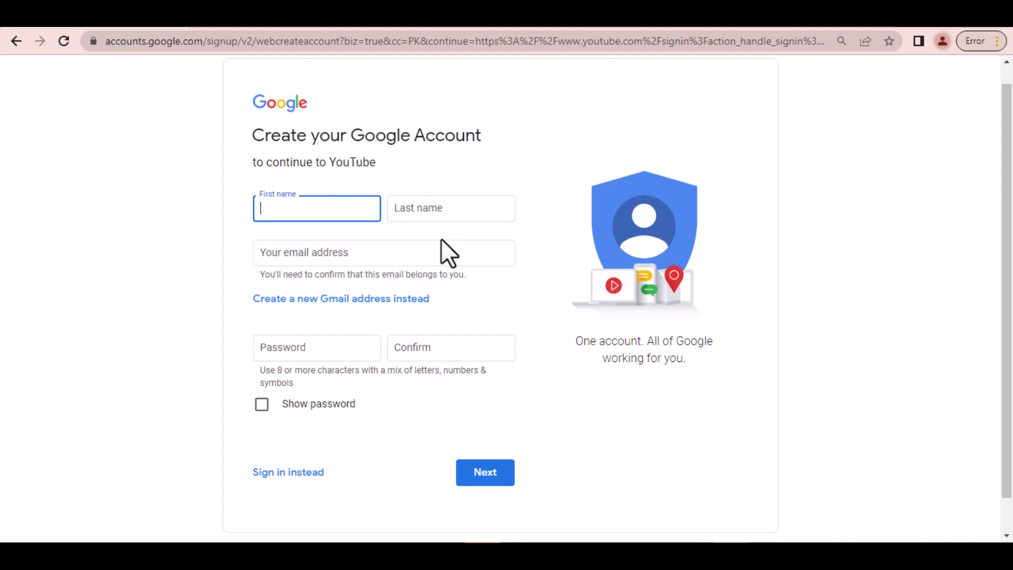
key("Tab")
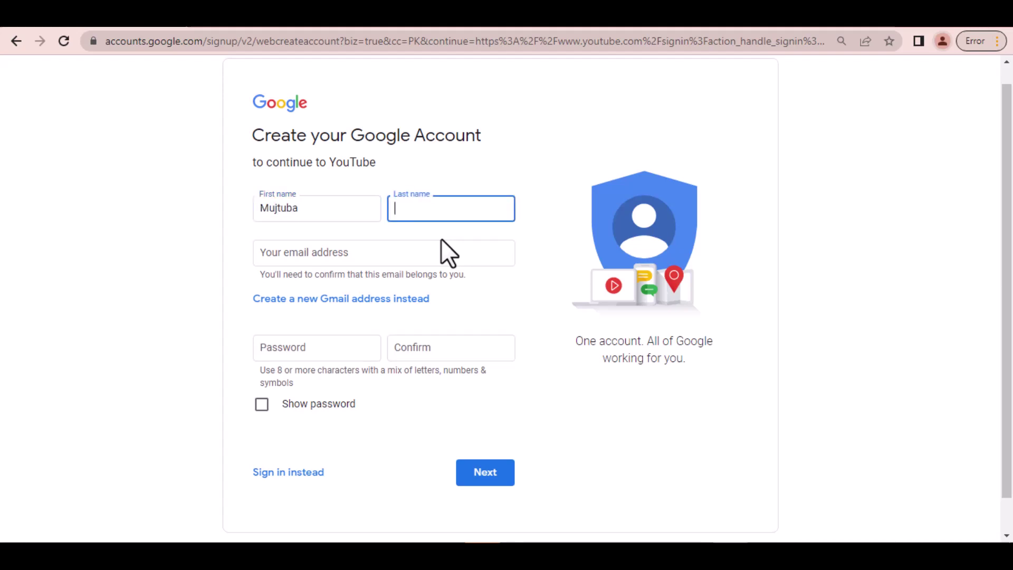
left_click(388, 247)
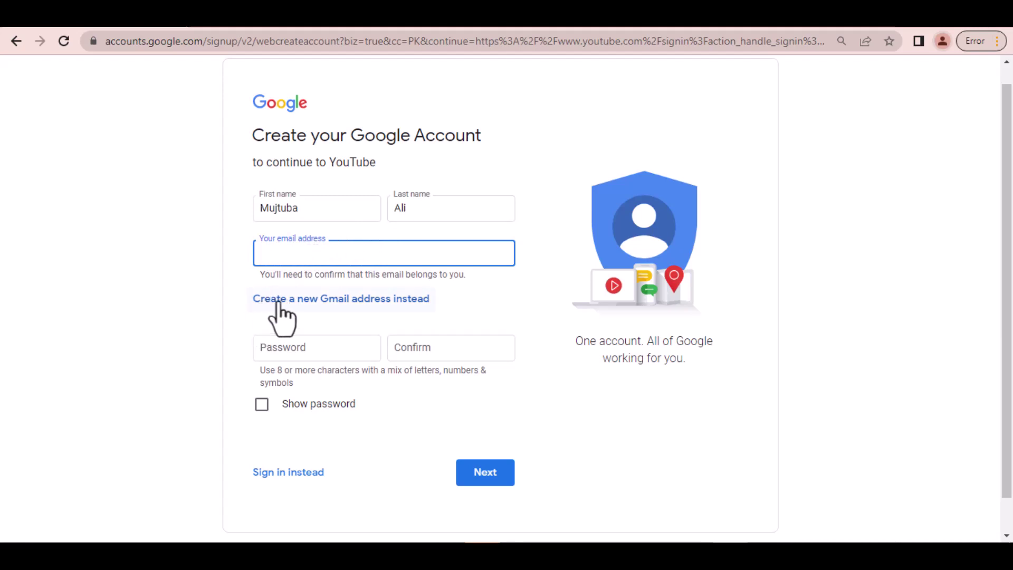
left_click(323, 300)
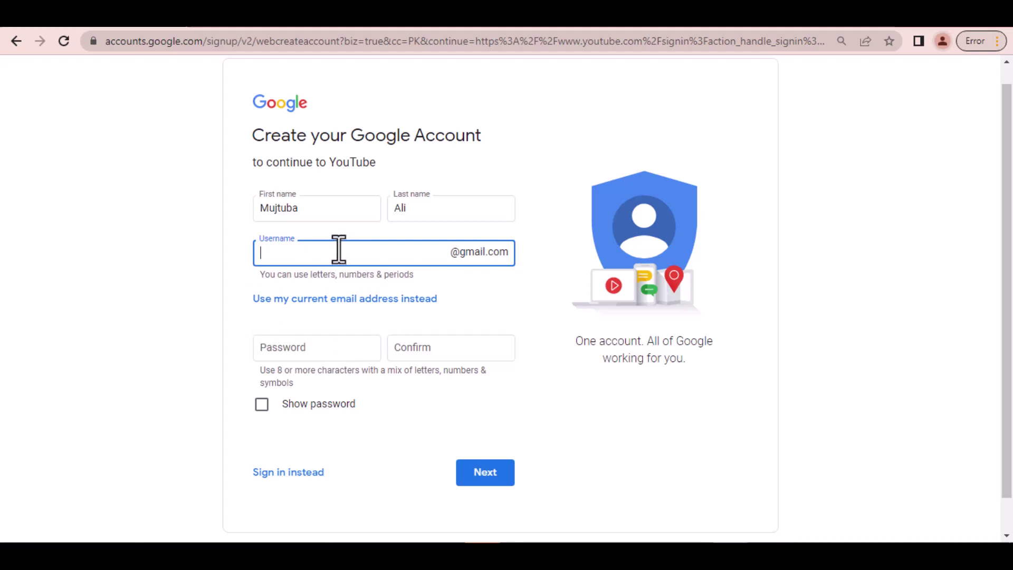
Step: Take the suggested available Gmail username, enter and confirm the password, and submit
key("Tab")
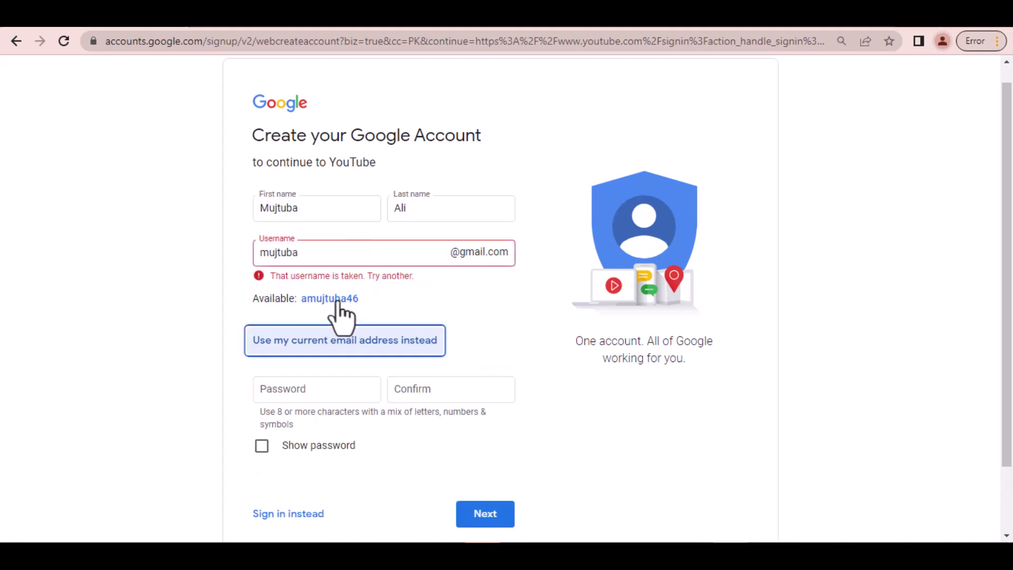
left_click(337, 299)
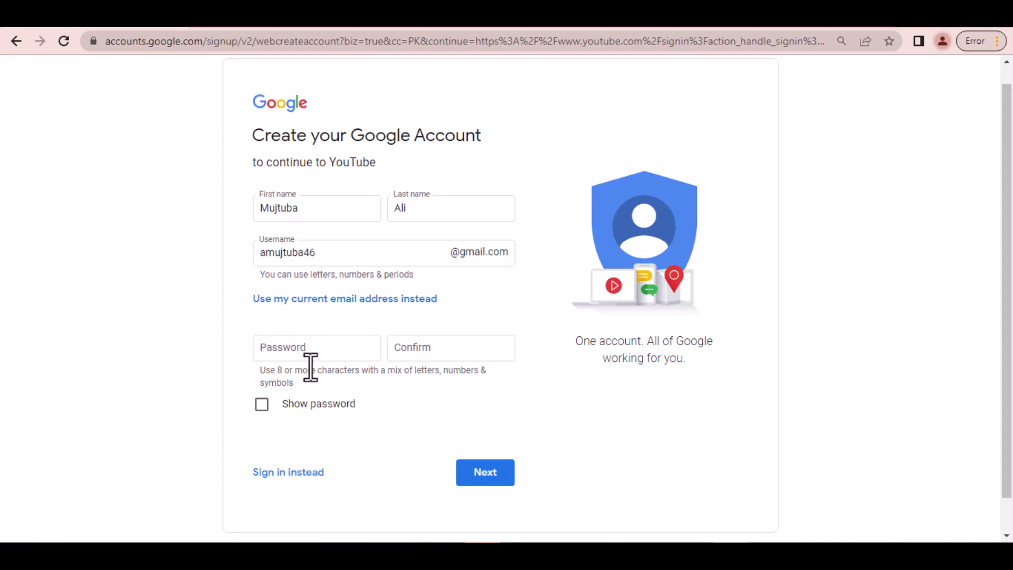
left_click(304, 351)
type("••••")
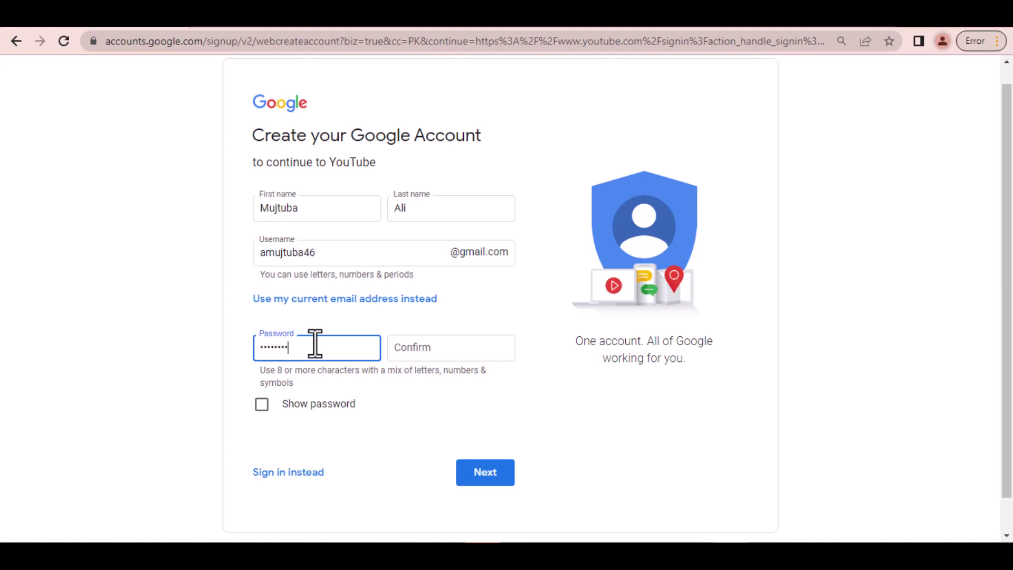
left_click(452, 349)
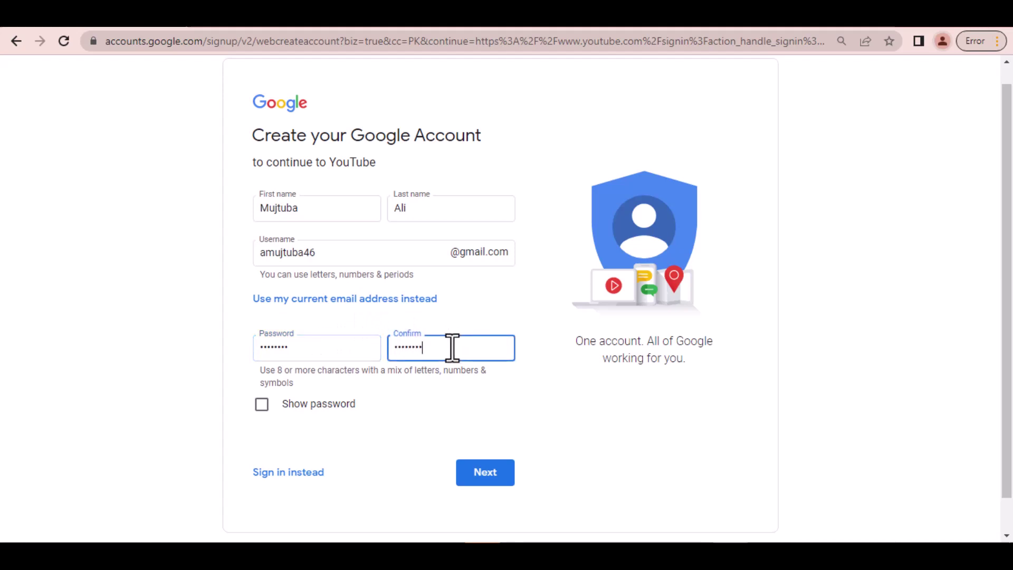
left_click(479, 477)
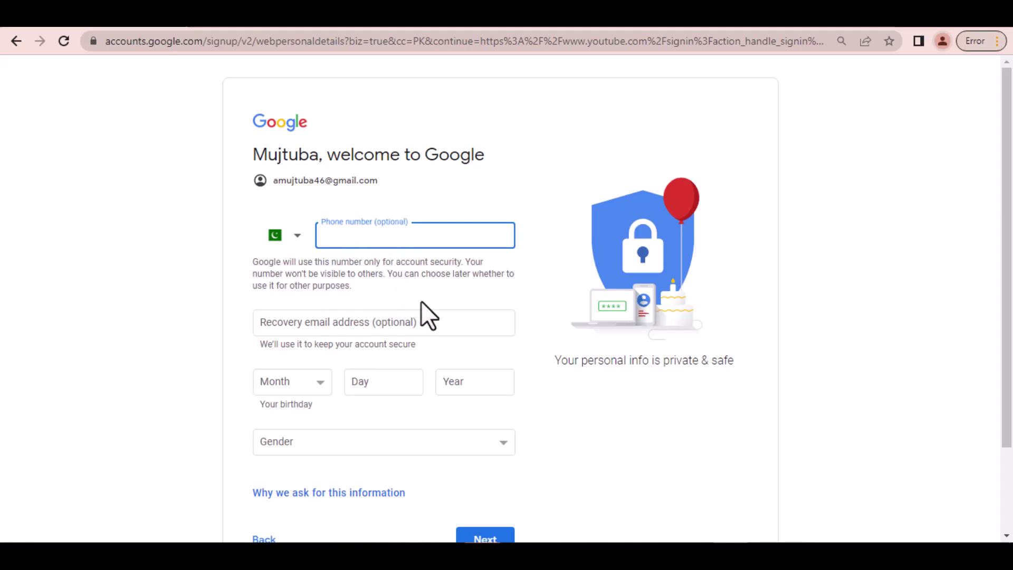
scroll(421, 302, "down", 2)
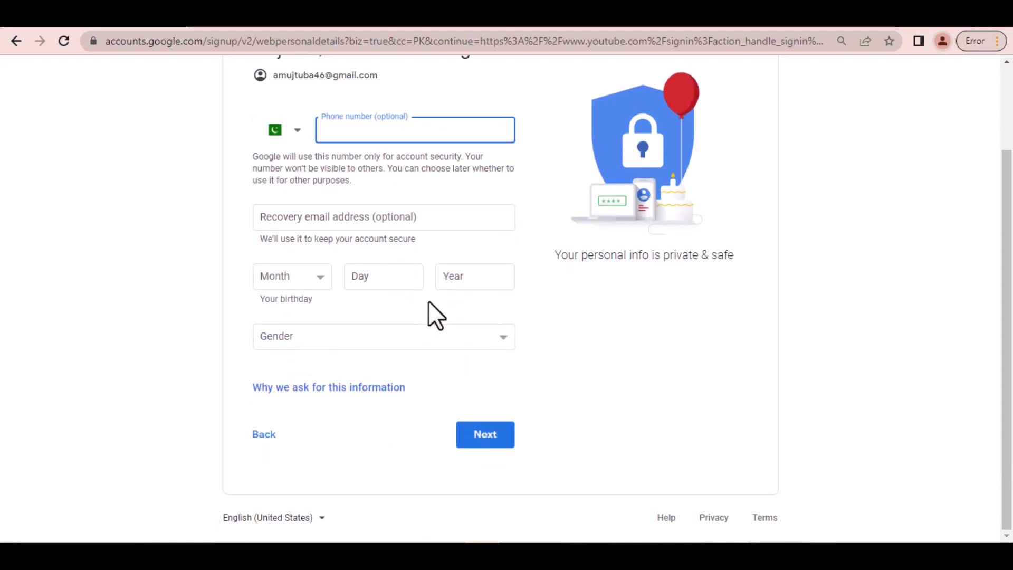
left_click(319, 276)
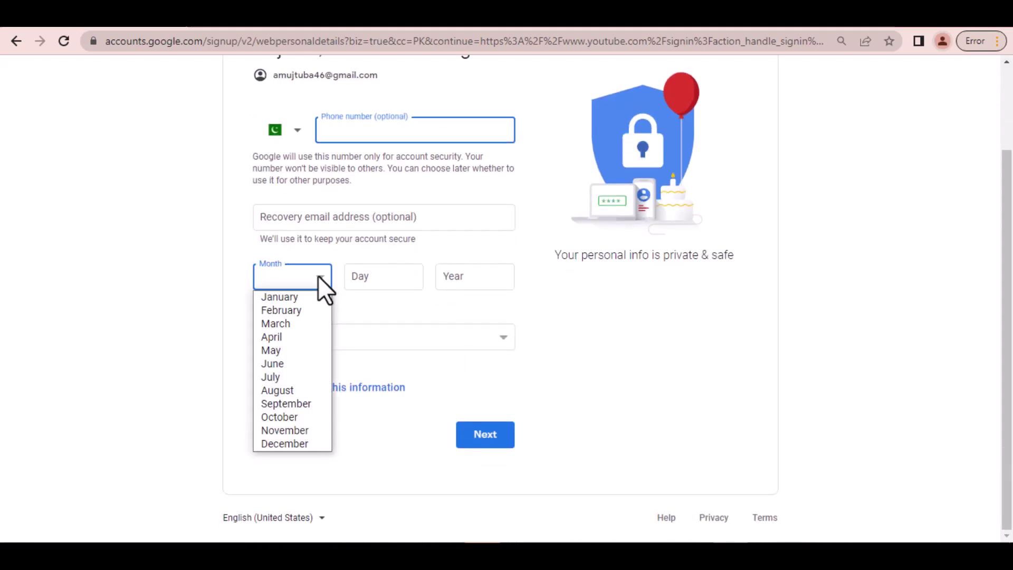
left_click(293, 393)
left_click(410, 277)
type("10")
left_click(459, 272)
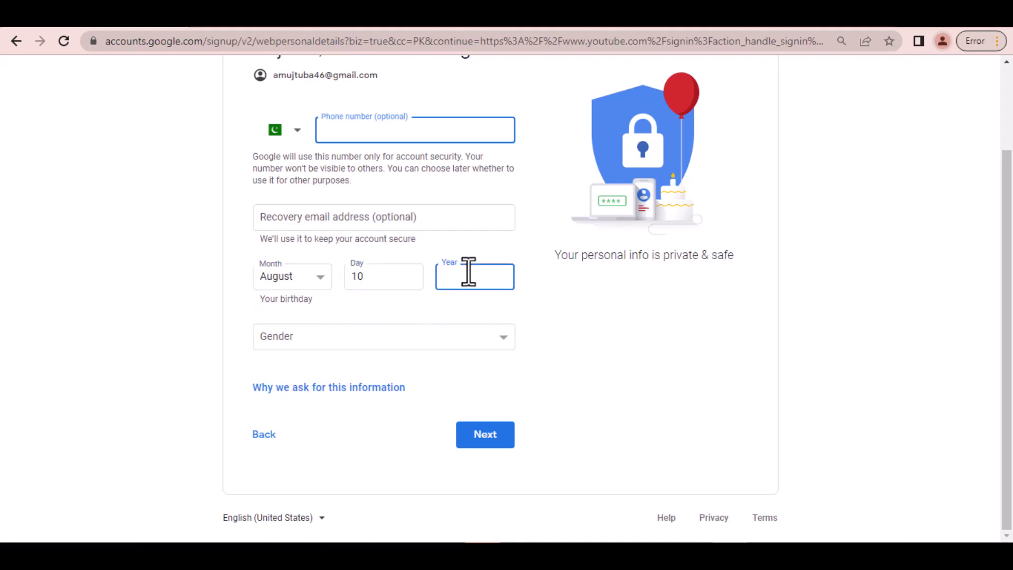
type("1990")
scroll(607, 333, "up", 2)
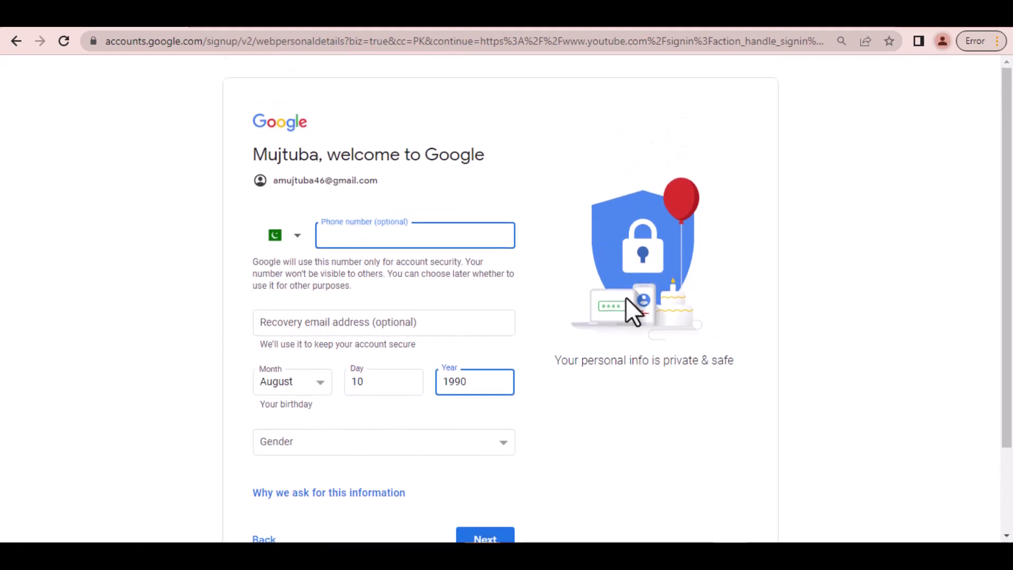
scroll(628, 242, "down", 2)
left_click(489, 445)
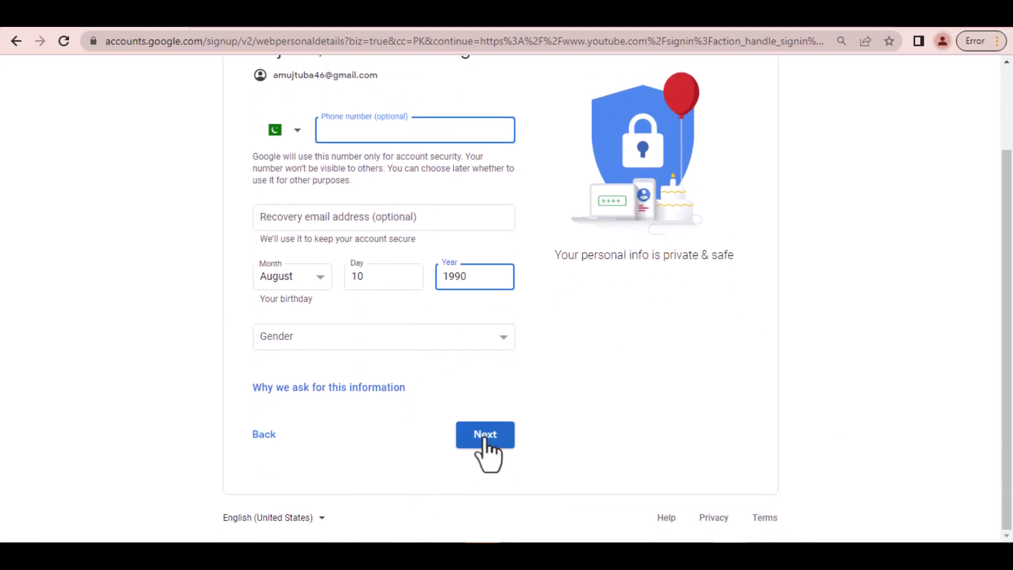
Step: Set gender to Male, accept the privacy terms, and return to YouTube signed in
key("m")
left_click(485, 446)
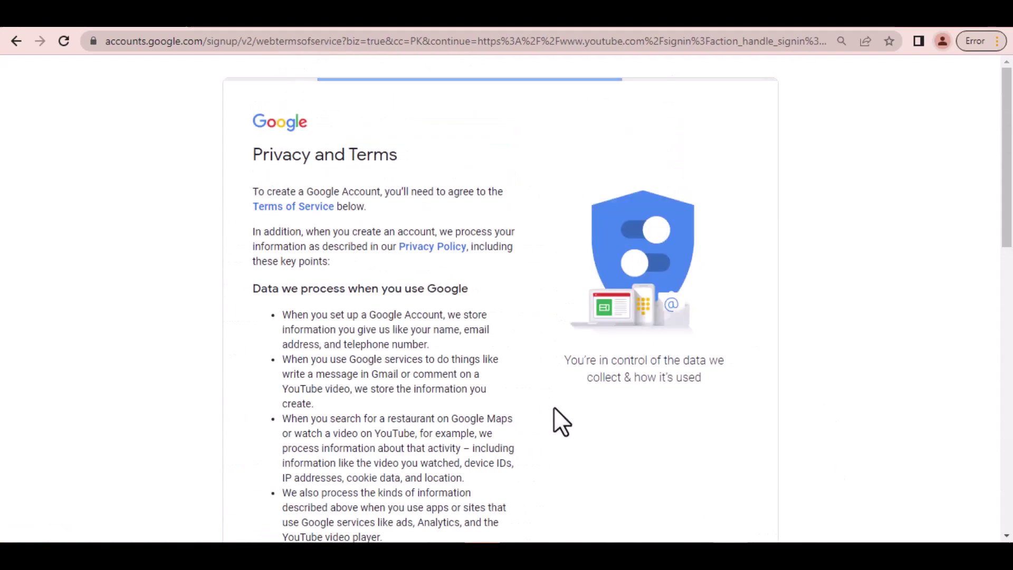
scroll(551, 411, "down", 10)
left_click(493, 438)
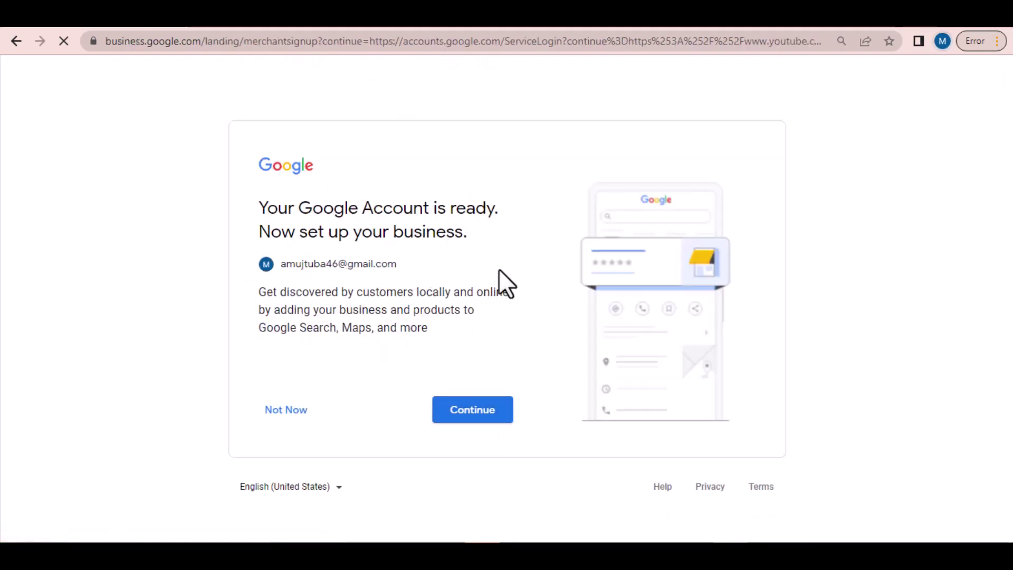
left_click(469, 417)
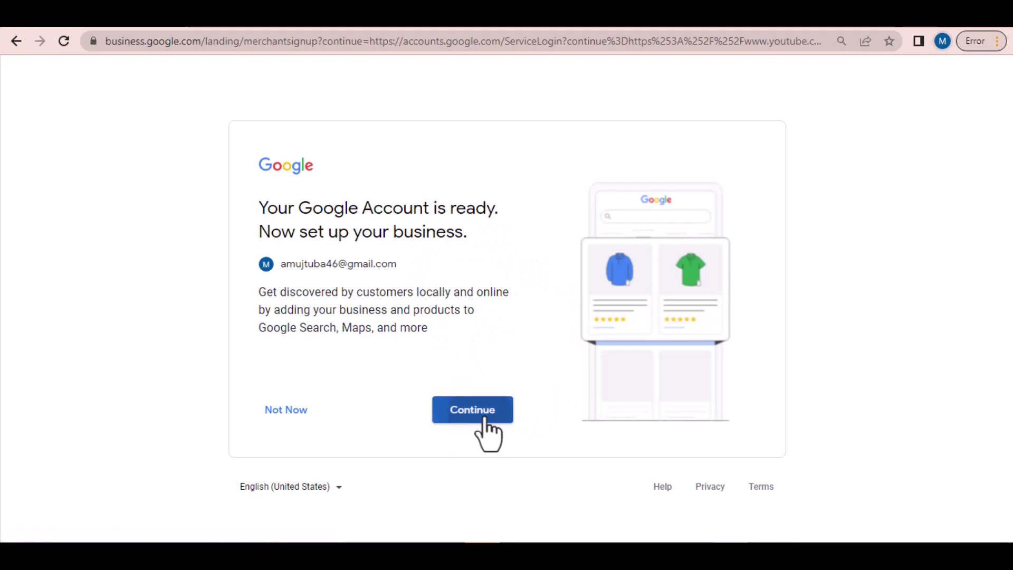
left_click(967, 77)
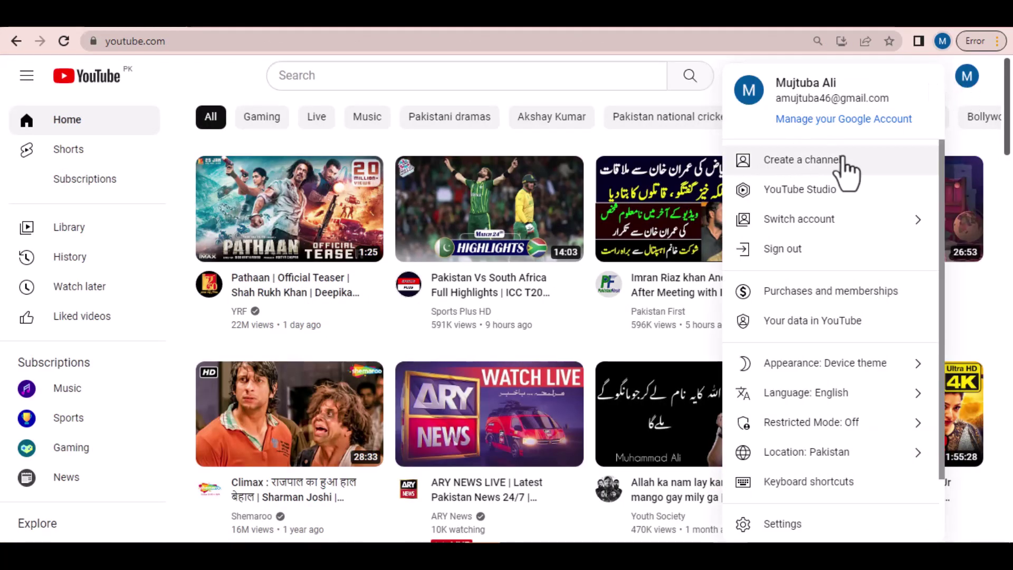
Step: Start a YouTube channel keeping the prefilled name, then open a new browser tab
left_click(798, 165)
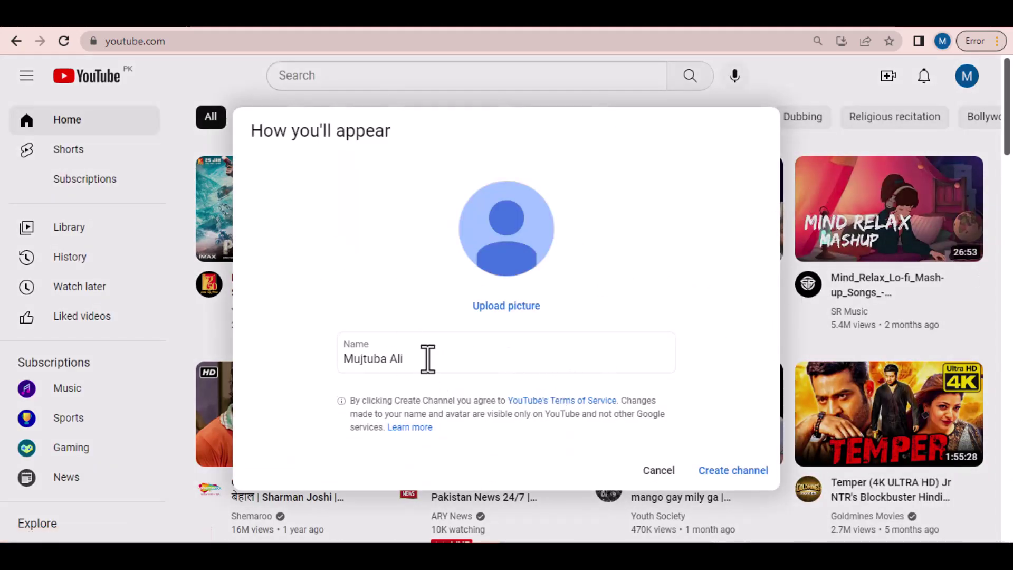
left_click_drag(425, 358, 340, 365)
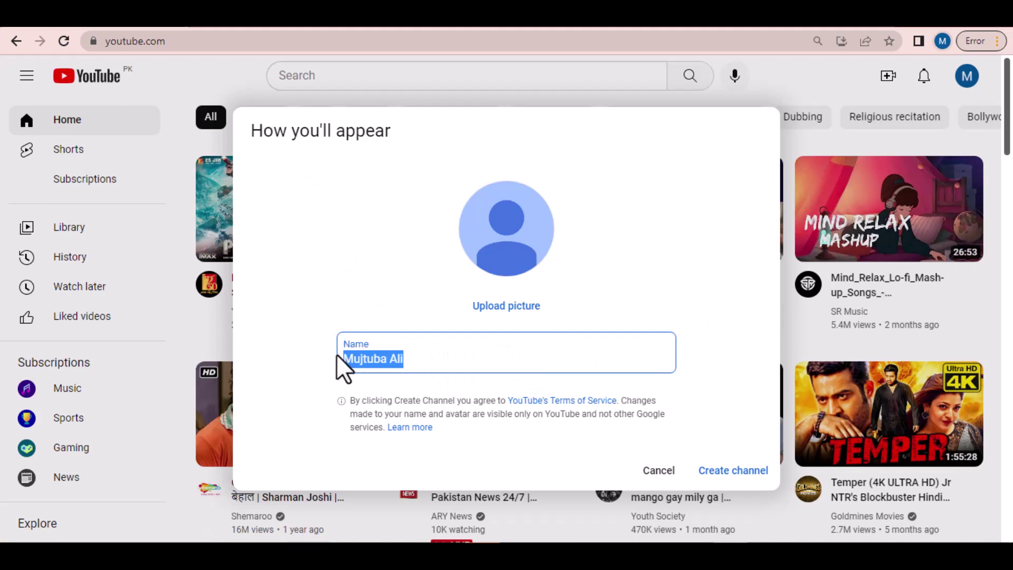
left_click(428, 355)
left_click_drag(425, 357, 342, 364)
left_click(437, 357)
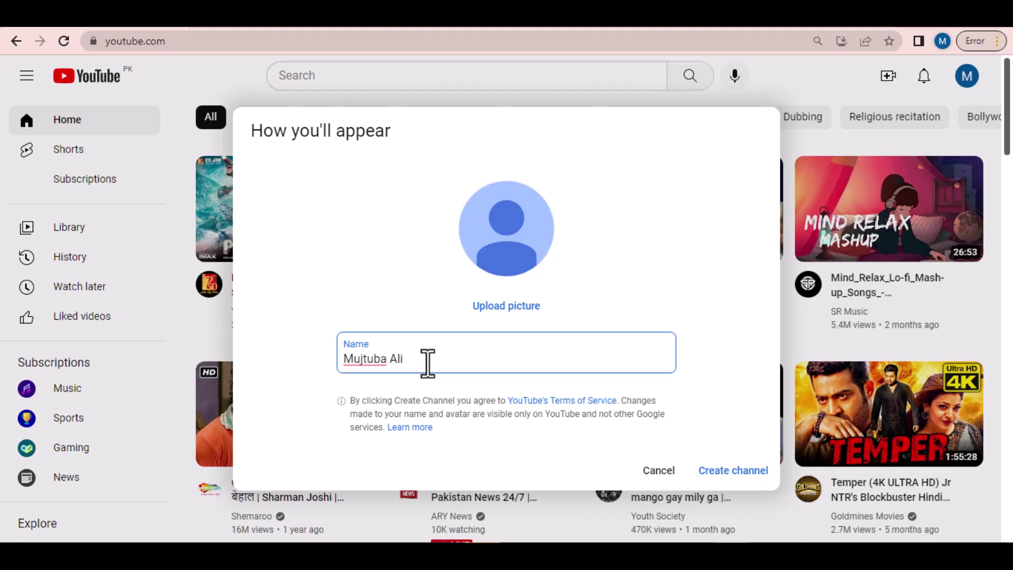
left_click_drag(403, 358, 343, 372)
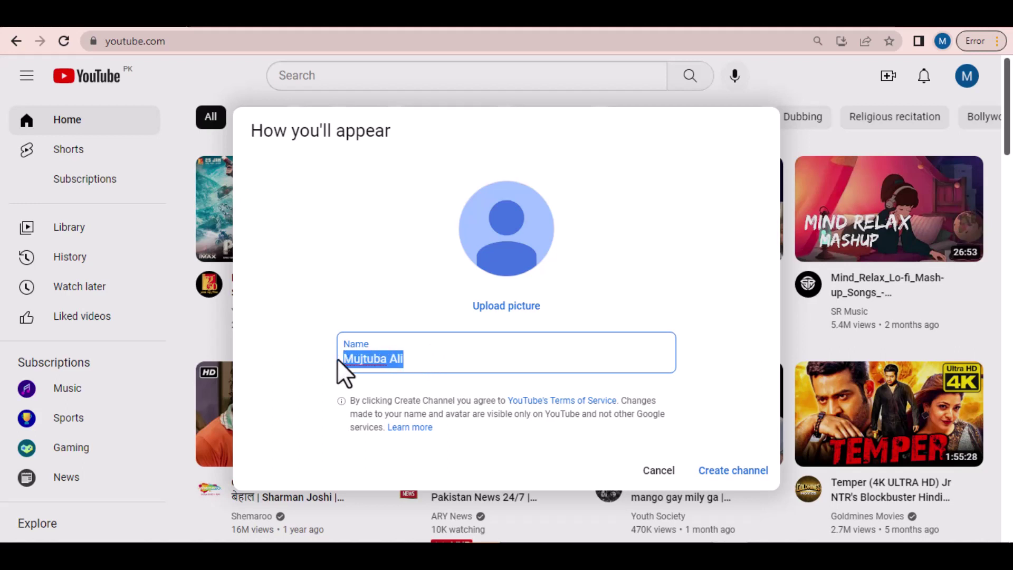
left_click(421, 363)
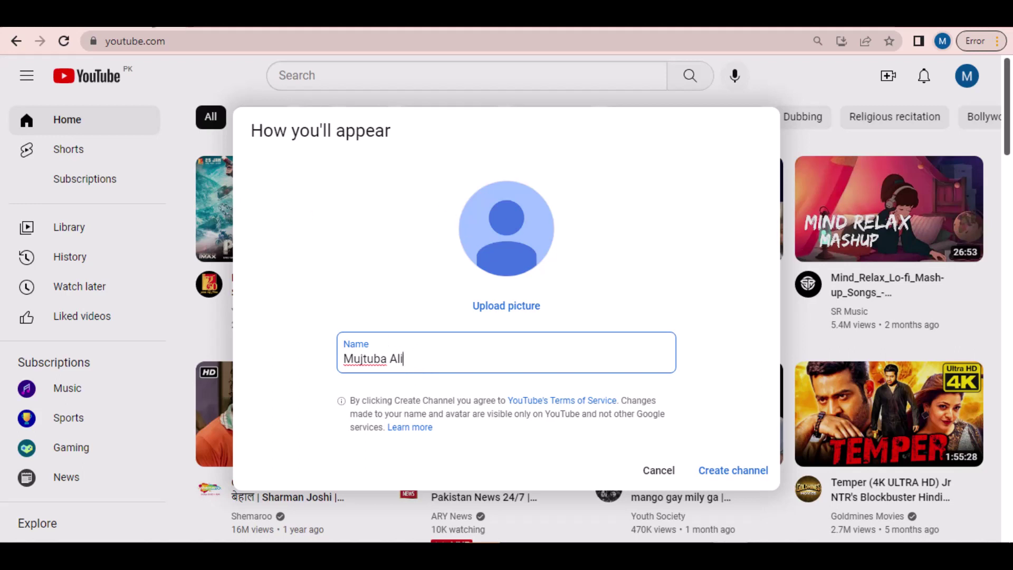
left_click(205, 30)
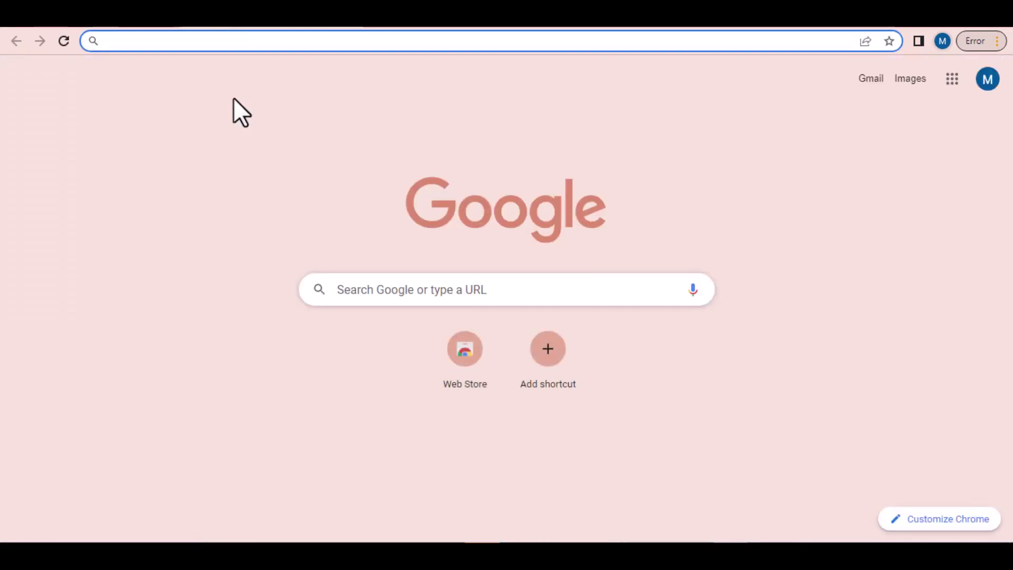
Step: On namelix.com, enter the creator's first name as the keyword and generate
type("namelix")
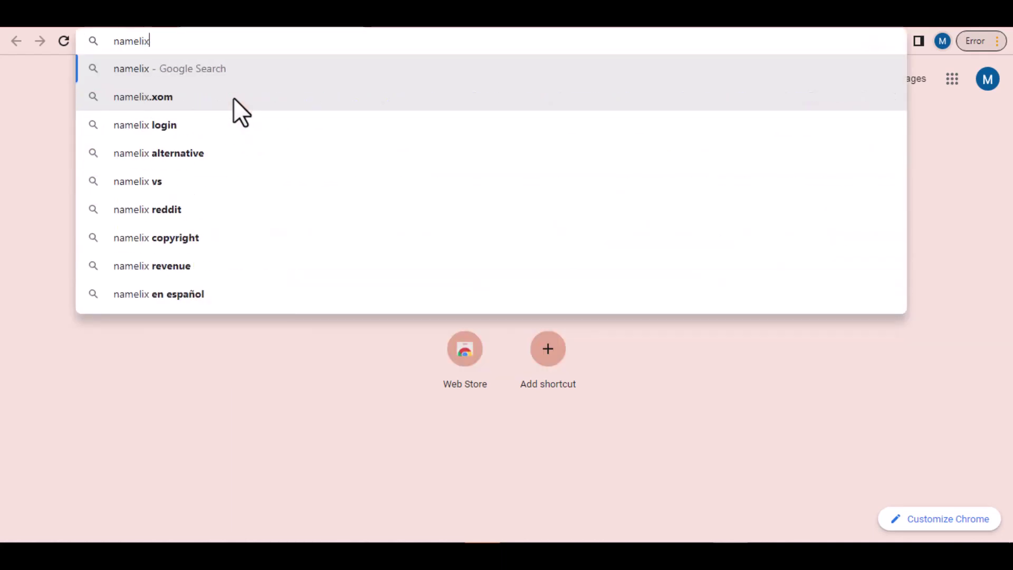
type(".com")
key("Return")
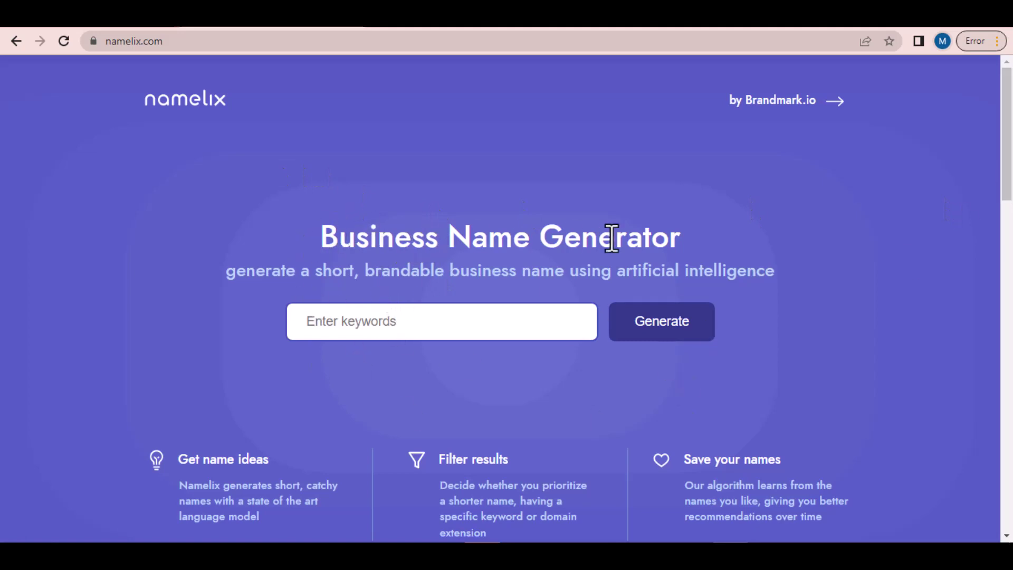
scroll(1008, 166, "down", 1)
scroll(1008, 168, "up", 1)
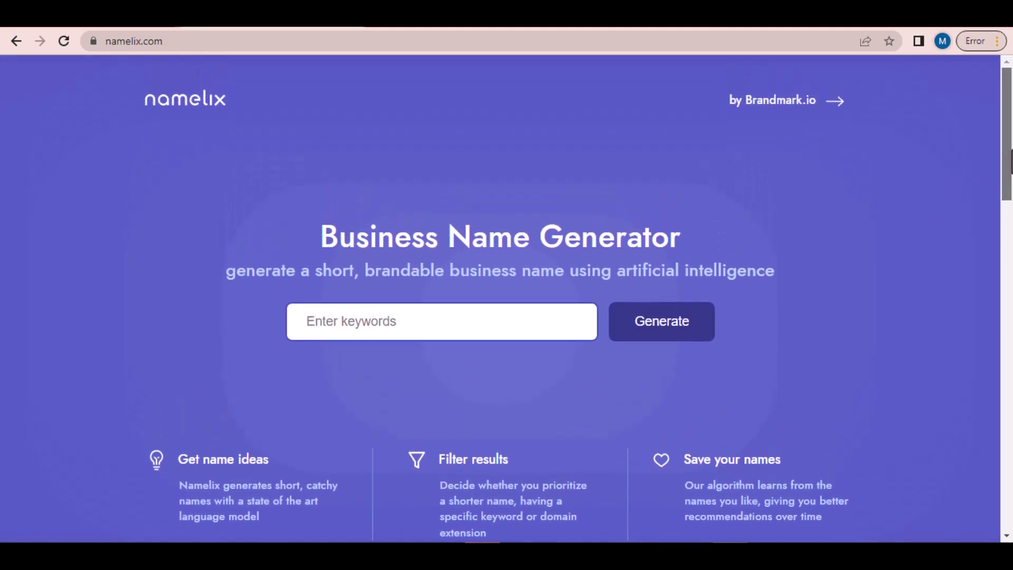
left_click(372, 330)
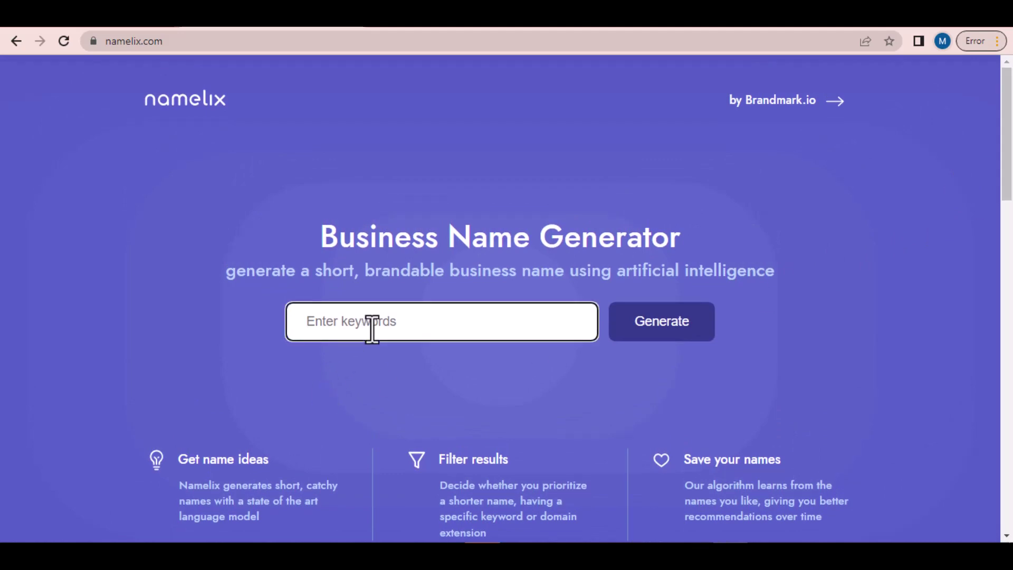
type("mujtuba")
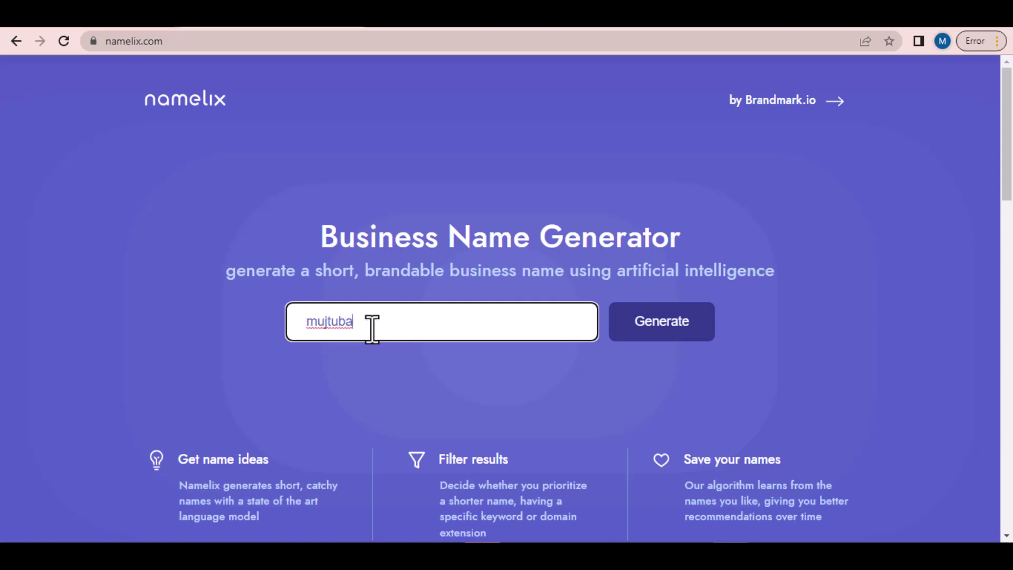
left_click(668, 328)
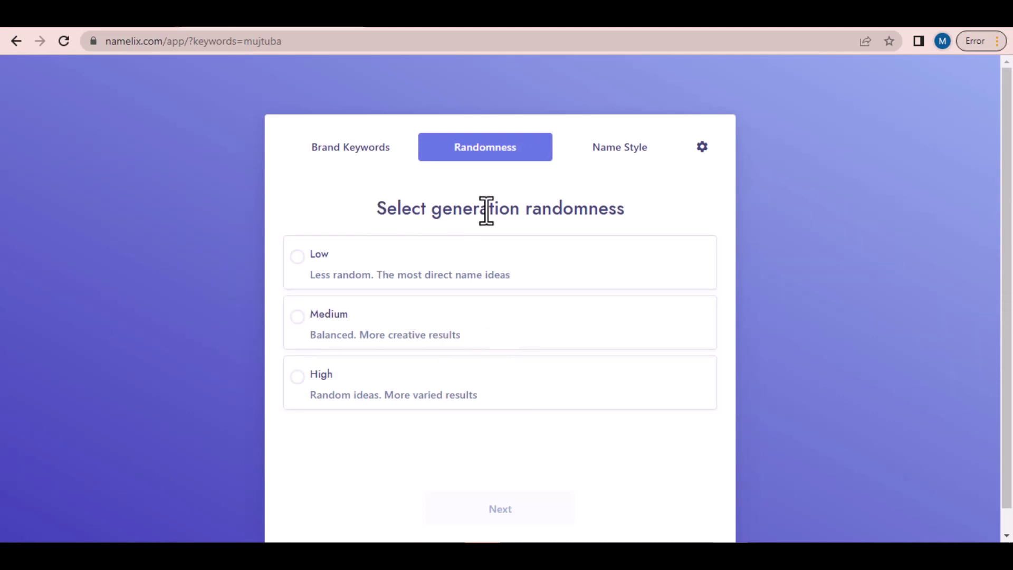
Step: Choose Medium randomness and the Auto name style, then generate the name ideas
left_click(300, 336)
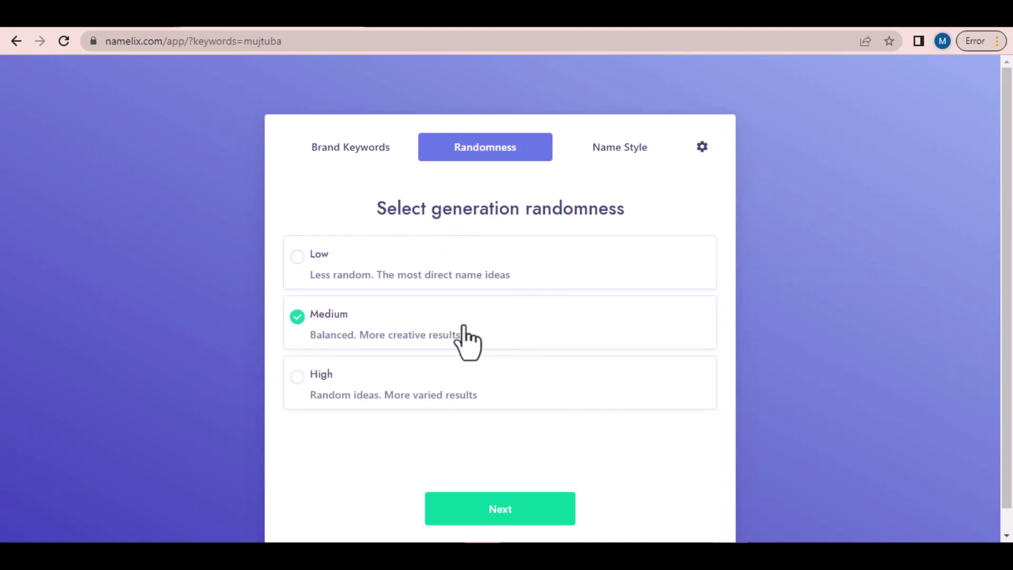
left_click(534, 497)
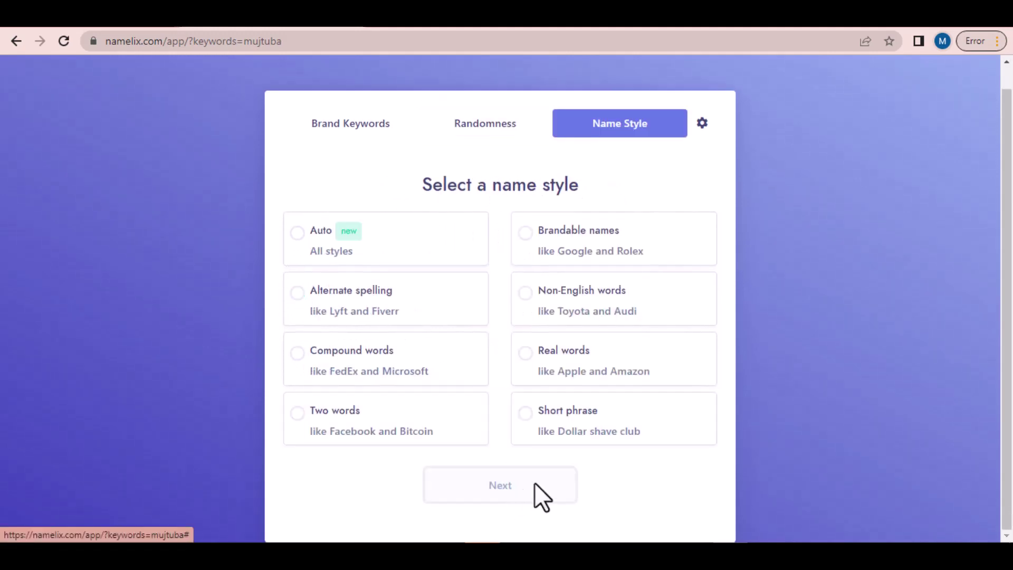
left_click(297, 235)
left_click(506, 486)
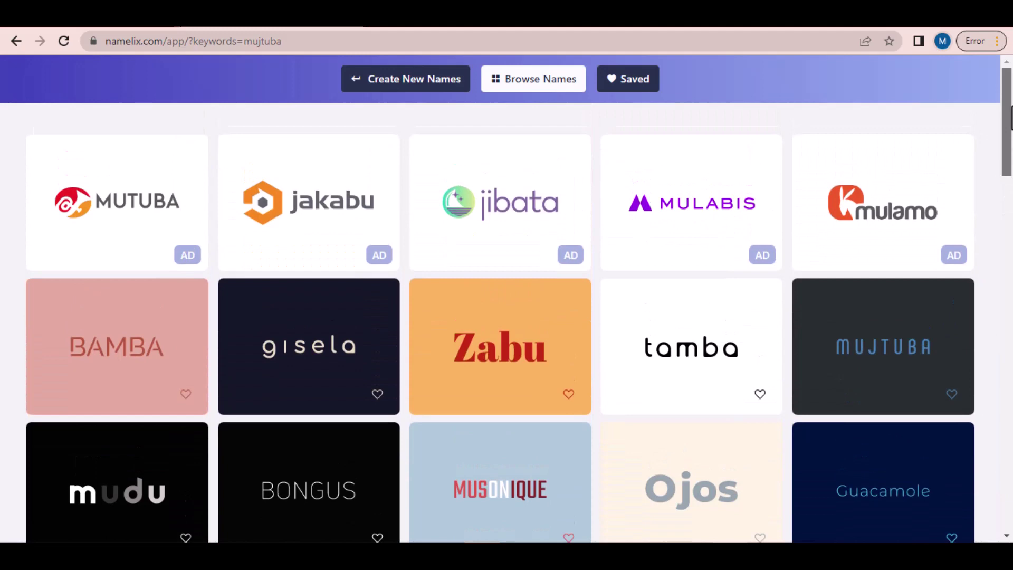
mouse_move(1011, 119)
left_mouse_down()
mouse_move(1011, 164)
mouse_move(1011, 119)
left_mouse_up()
scroll(1010, 143, "down", 1)
scroll(1010, 142, "up", 2)
mouse_move(149, 224)
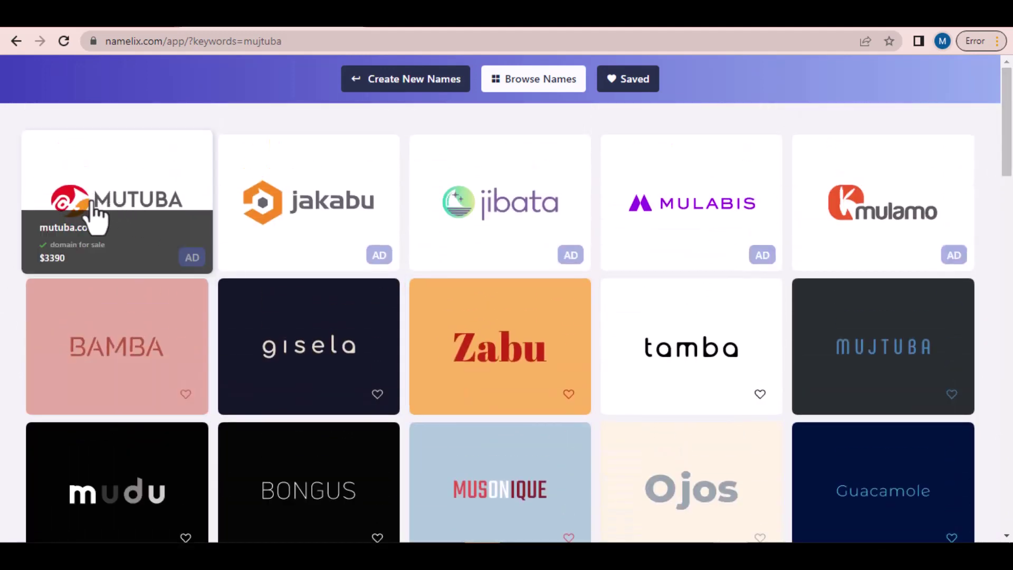
mouse_move(452, 215)
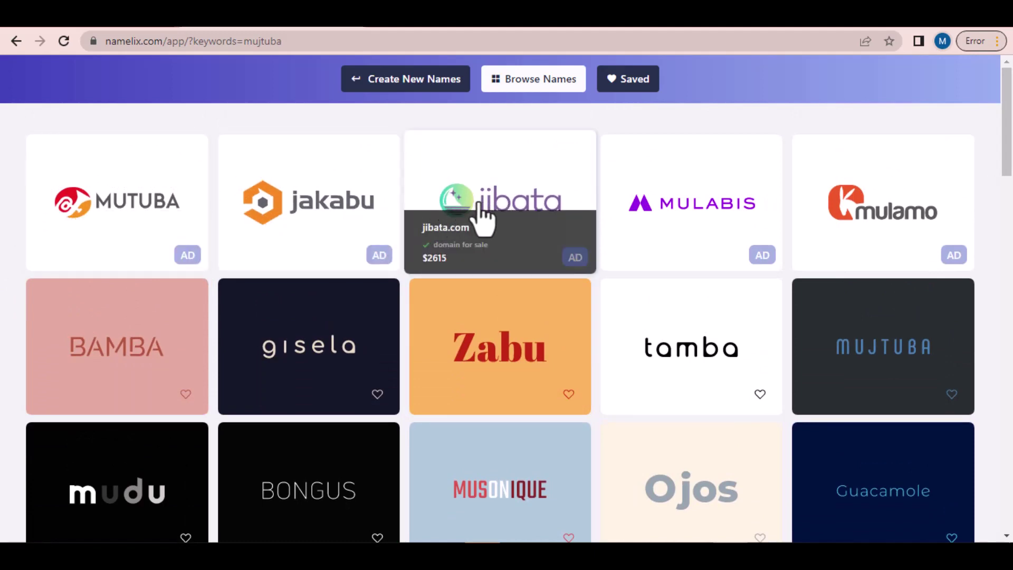
mouse_move(921, 258)
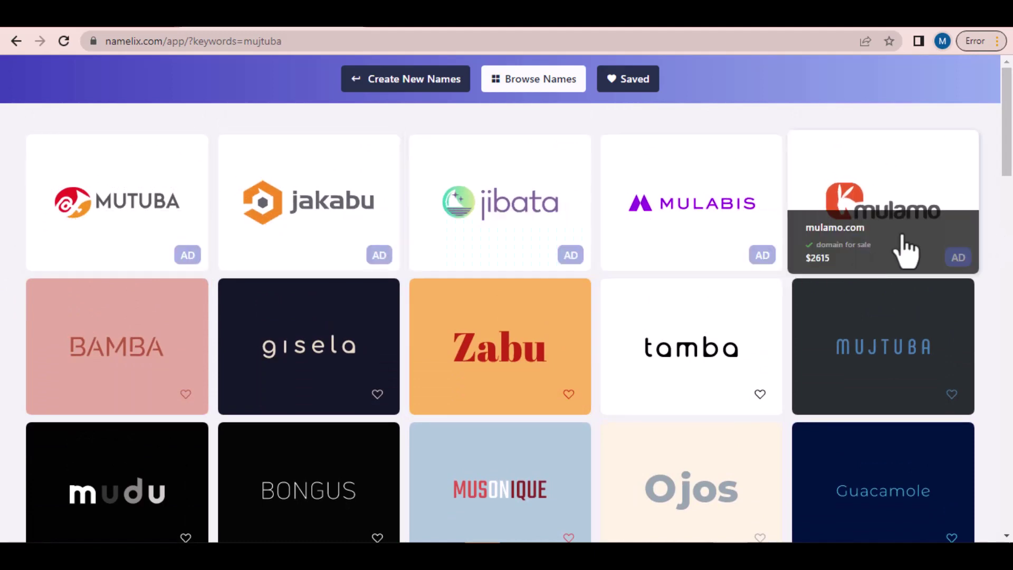
left_click_drag(1010, 158, 1011, 342)
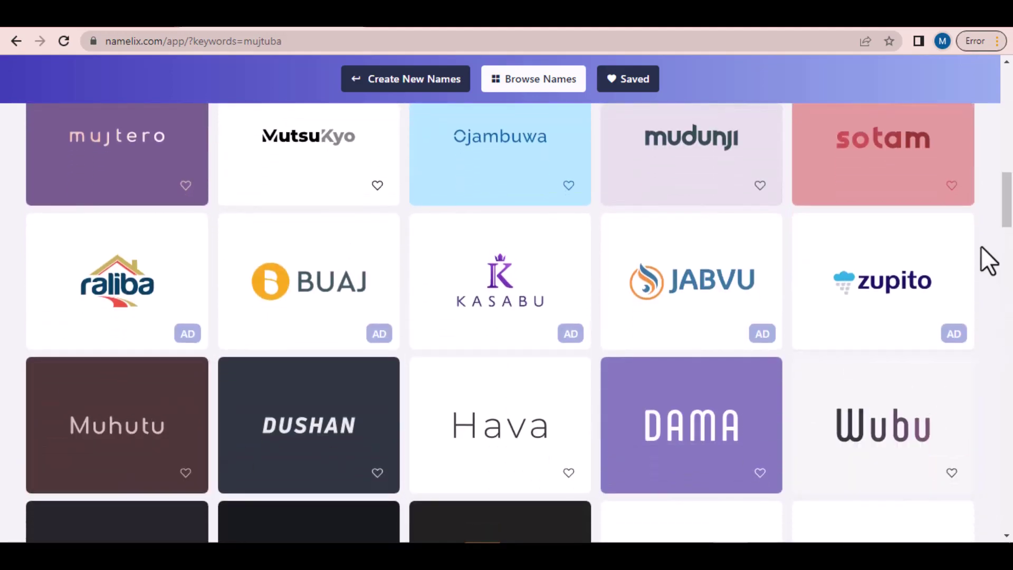
mouse_move(1009, 200)
left_mouse_down()
mouse_move(1011, 414)
mouse_move(1010, 203)
left_mouse_up()
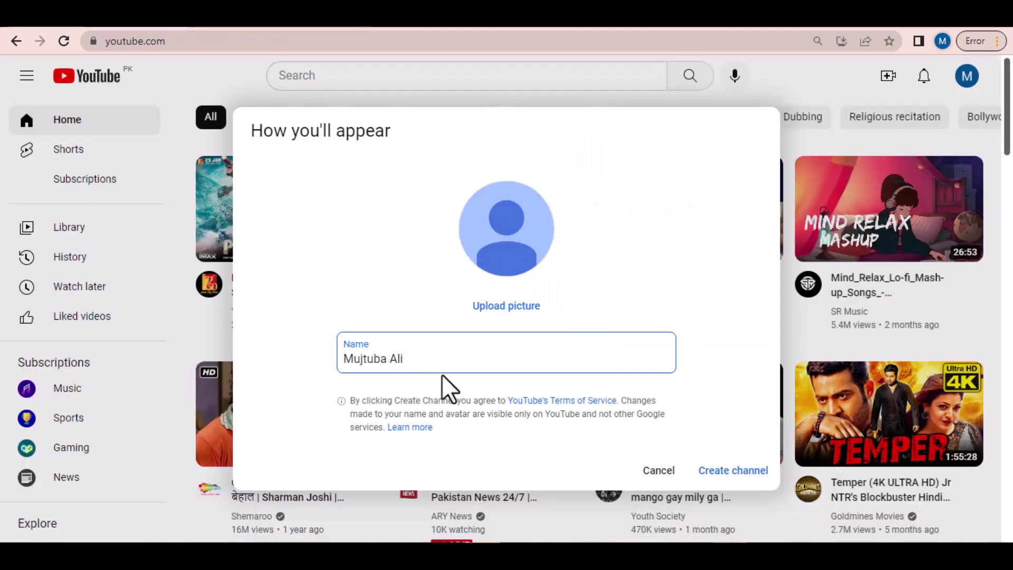
Step: Create the channel with its prefilled name and open YouTube's account settings
left_click(730, 472)
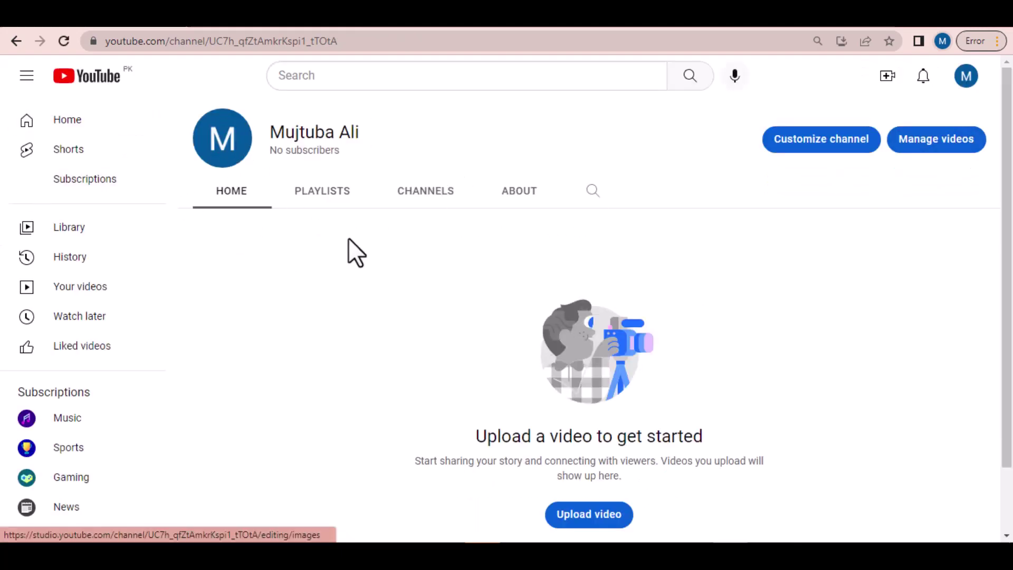
scroll(1011, 159, "down", 1)
scroll(1011, 132, "up", 1)
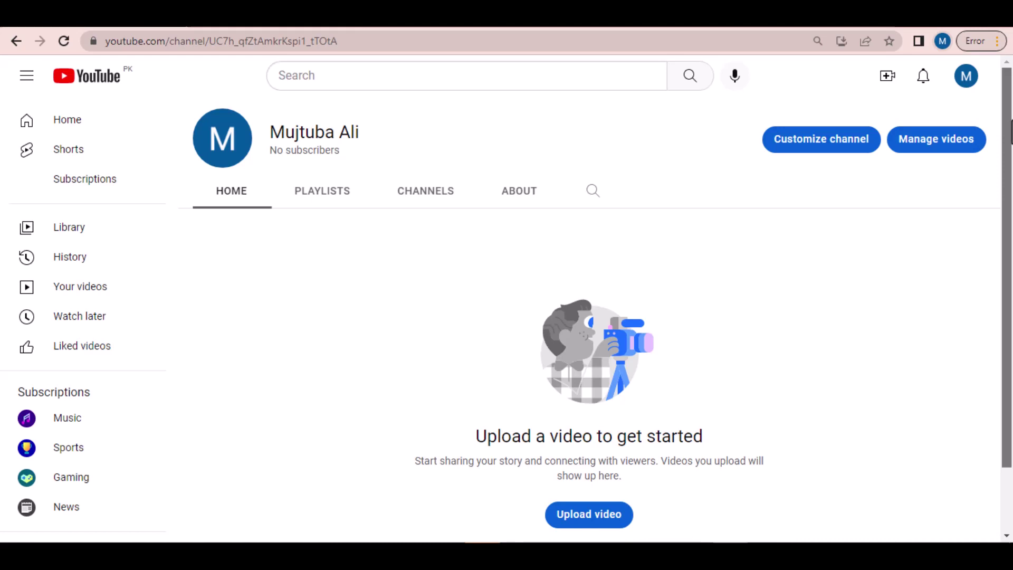
left_click_drag(171, 201, 178, 425)
left_click(71, 371)
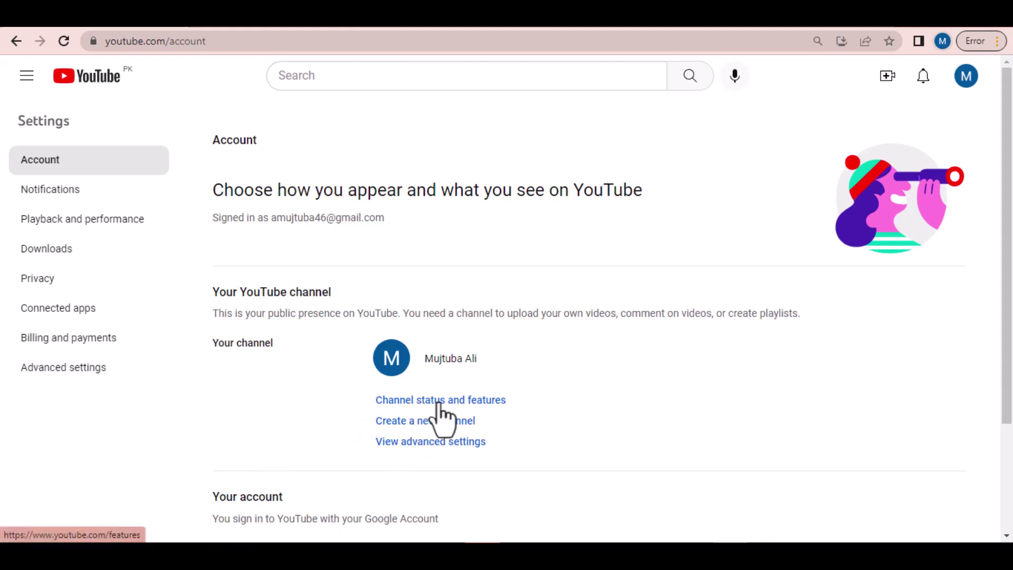
Step: In channel Feature eligibility, expand Intermediate features and start phone number verification
left_click(437, 403)
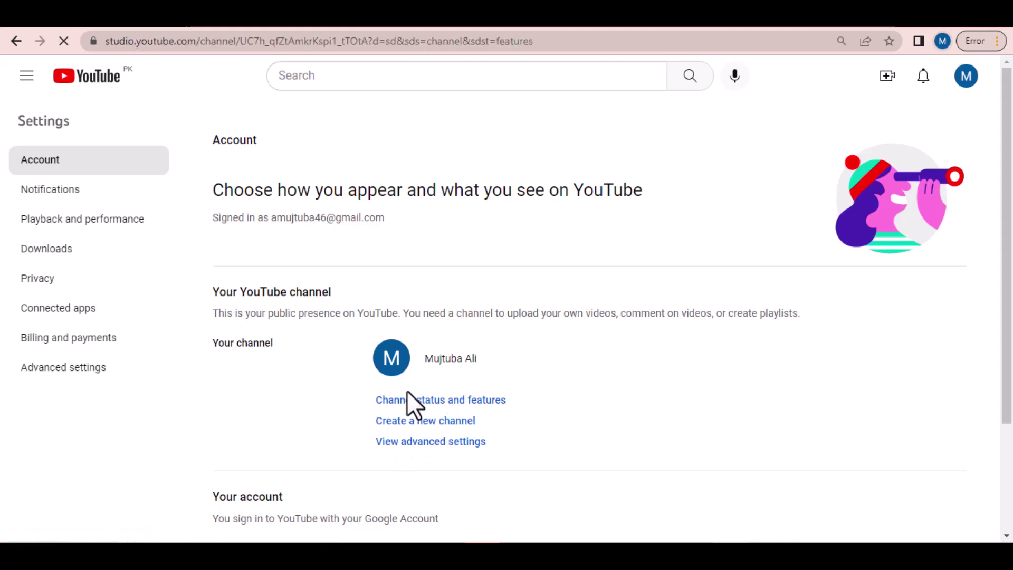
scroll(443, 446, "down", 3)
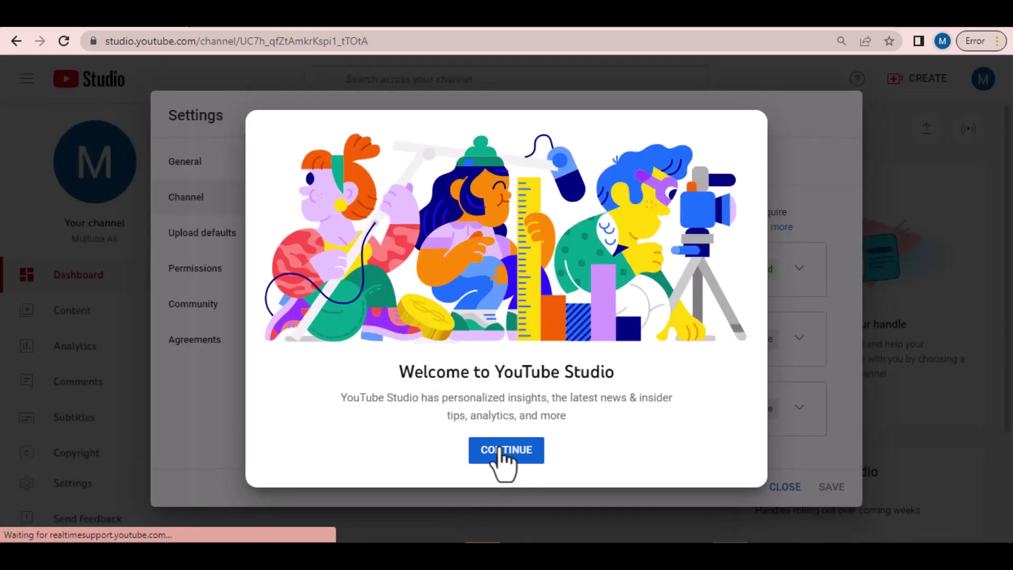
left_click(493, 451)
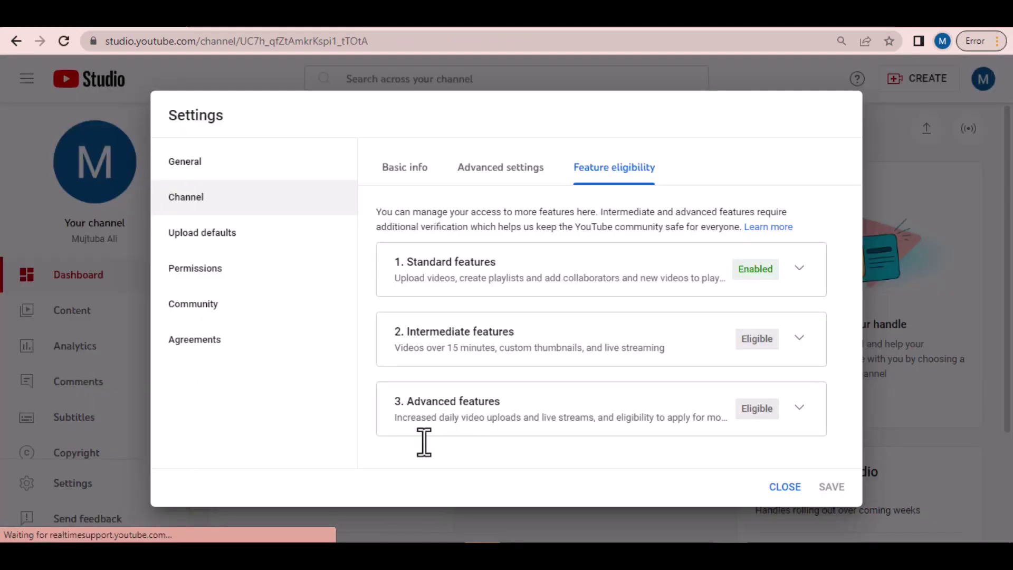
left_click(413, 175)
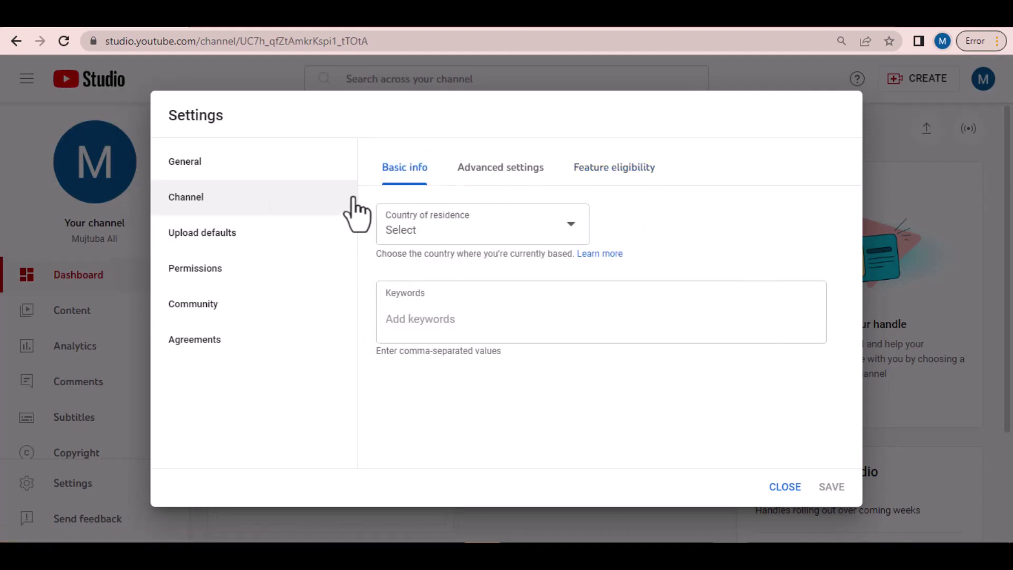
left_click(188, 169)
left_click(184, 198)
left_click(602, 171)
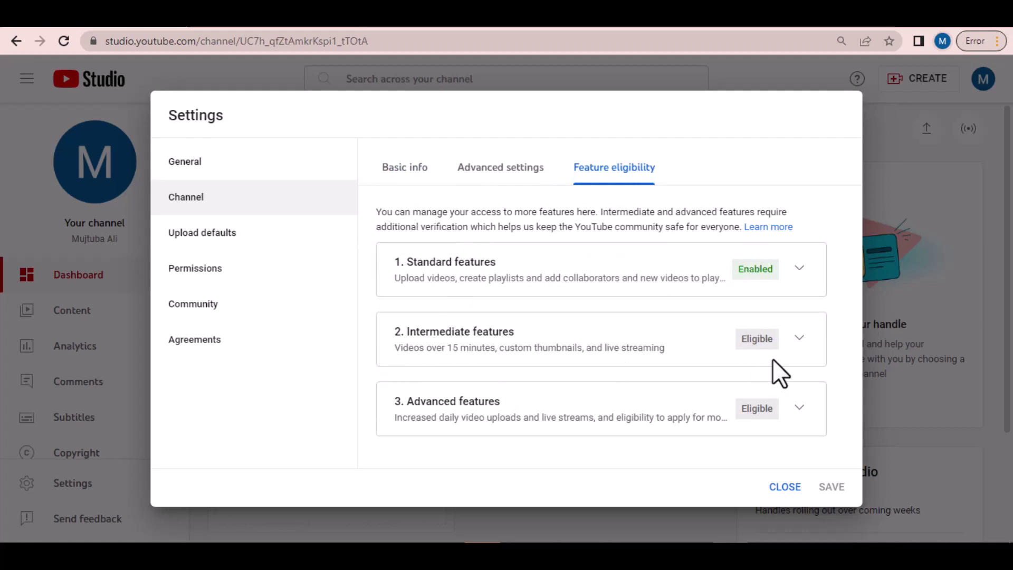
left_click(801, 341)
scroll(606, 384, "down", 3)
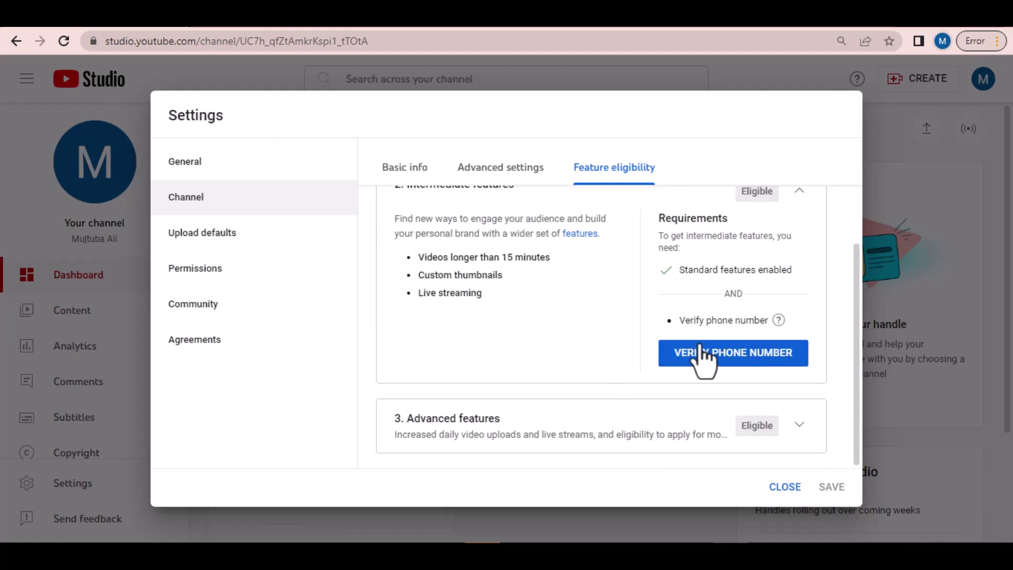
left_click(720, 355)
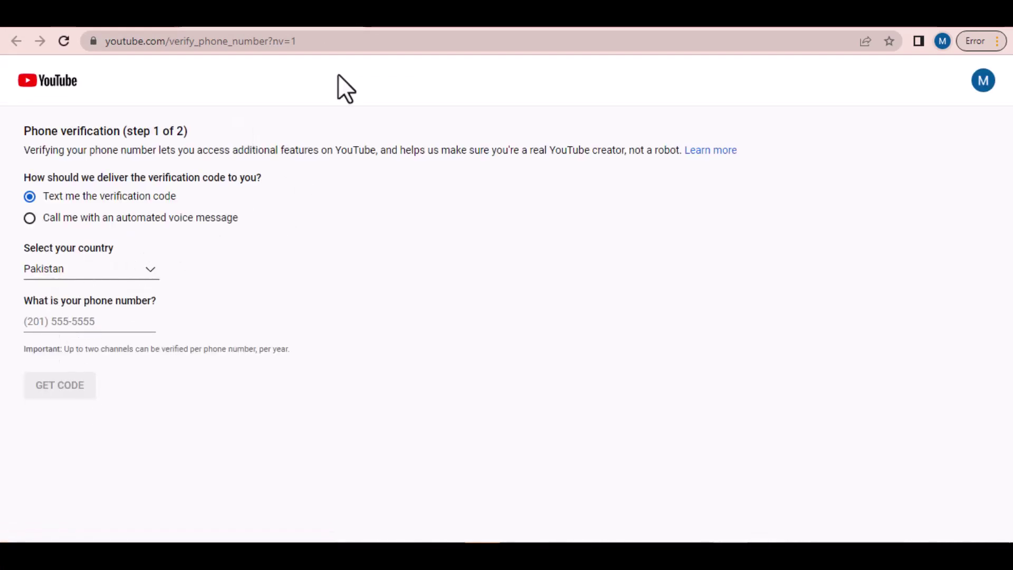
Step: Back in Studio settings, review and collapse the Intermediate and Advanced features sections
left_click(348, 18)
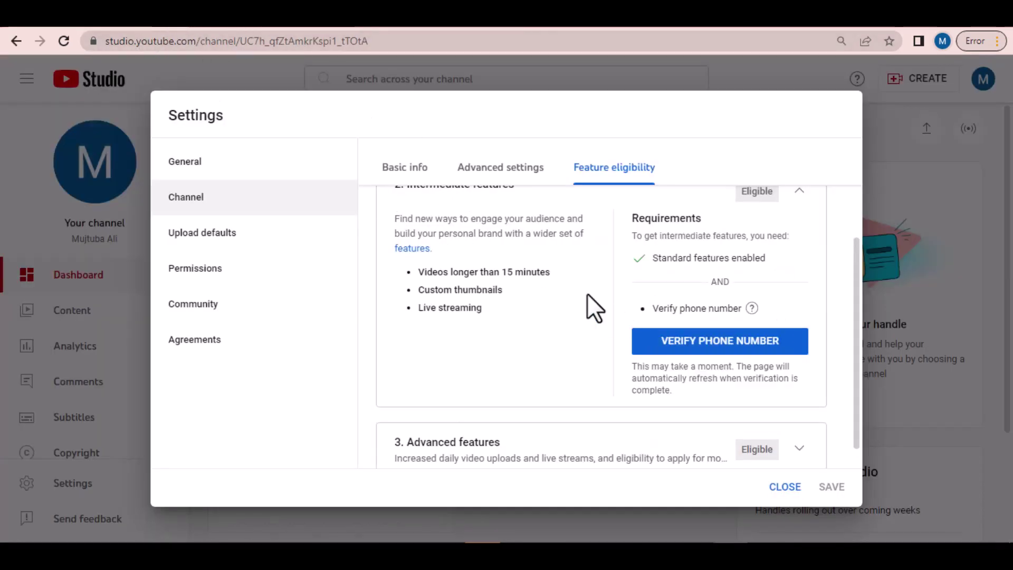
left_click_drag(857, 285, 860, 228)
left_click(797, 279)
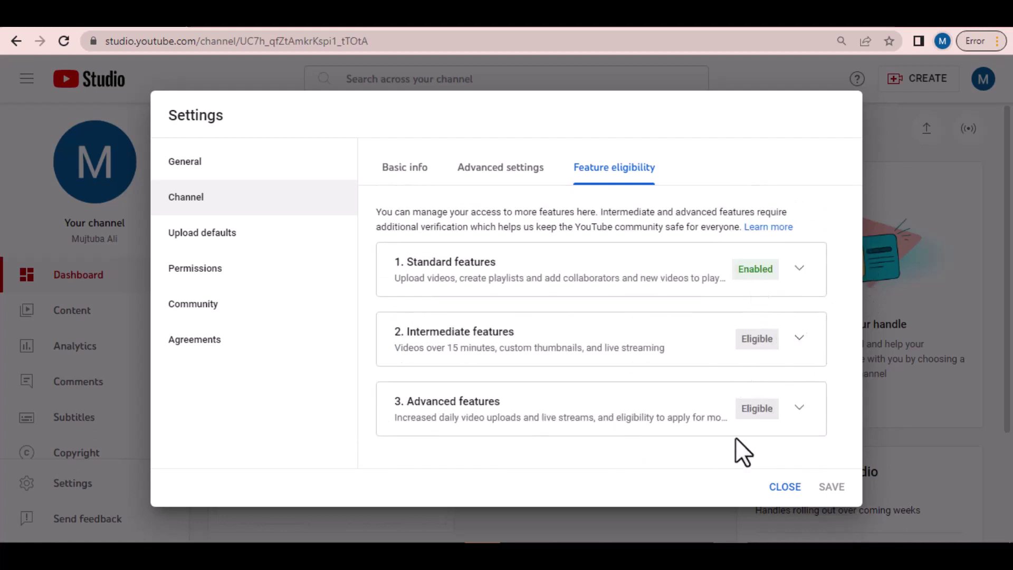
left_click(798, 409)
scroll(692, 357, "down", 3)
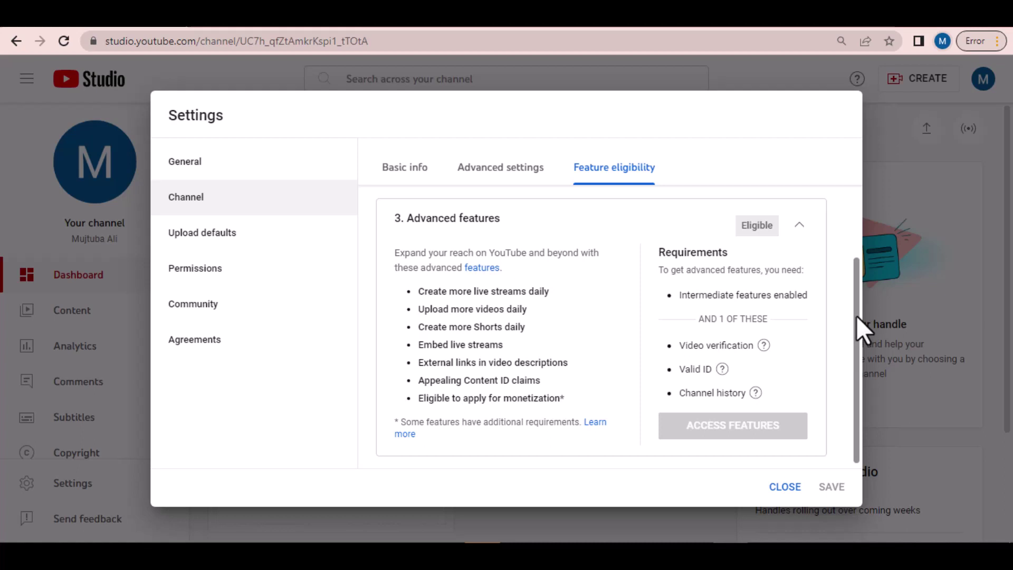
left_click_drag(857, 316, 868, 282)
left_click(799, 279)
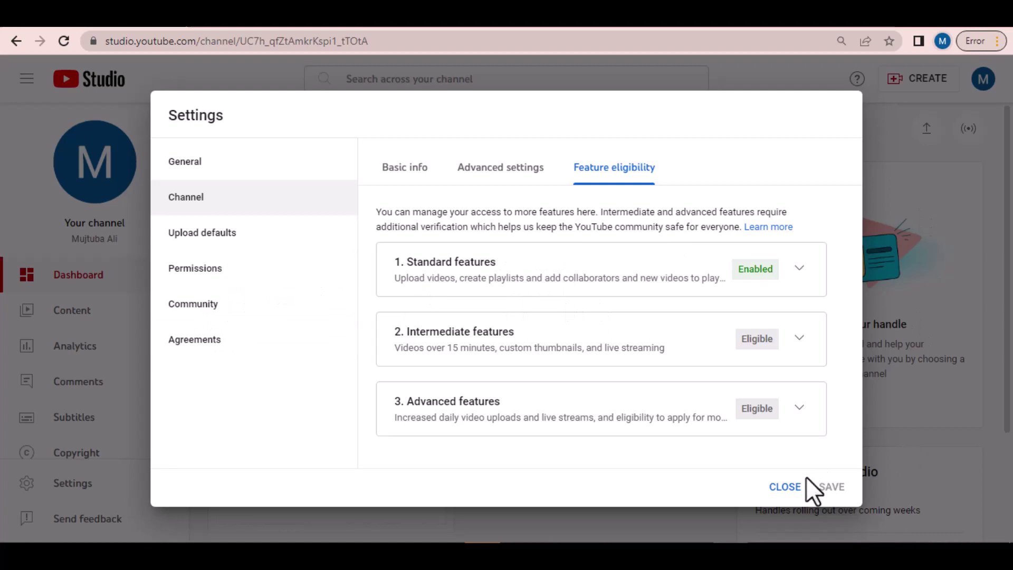
Step: Close the Settings dialog, dismiss the dark theme announcement, and return to the account page
left_click(785, 486)
left_click(975, 216)
scroll(691, 253, "down", 3)
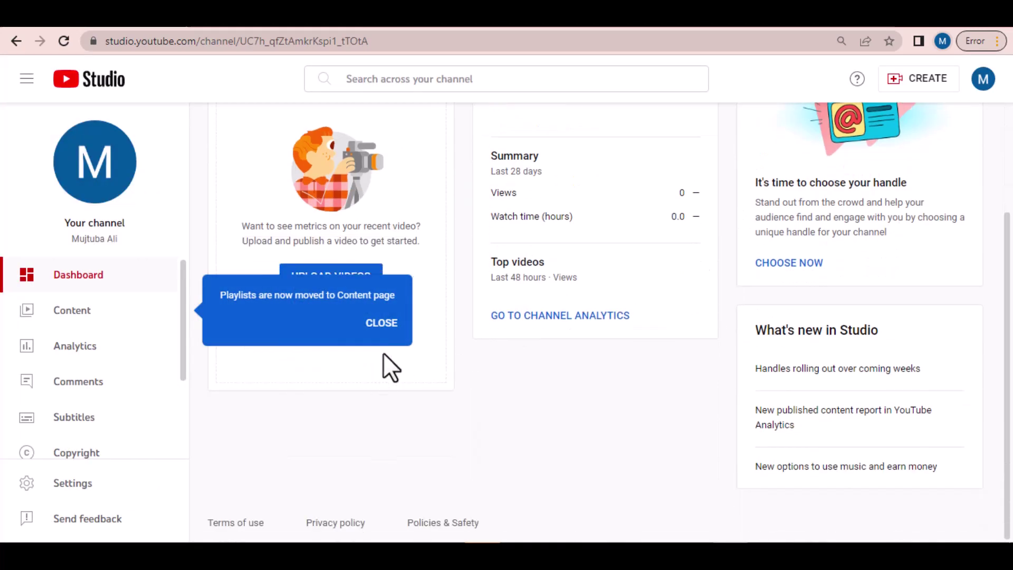
scroll(83, 452, "down", 3)
left_click(10, 40)
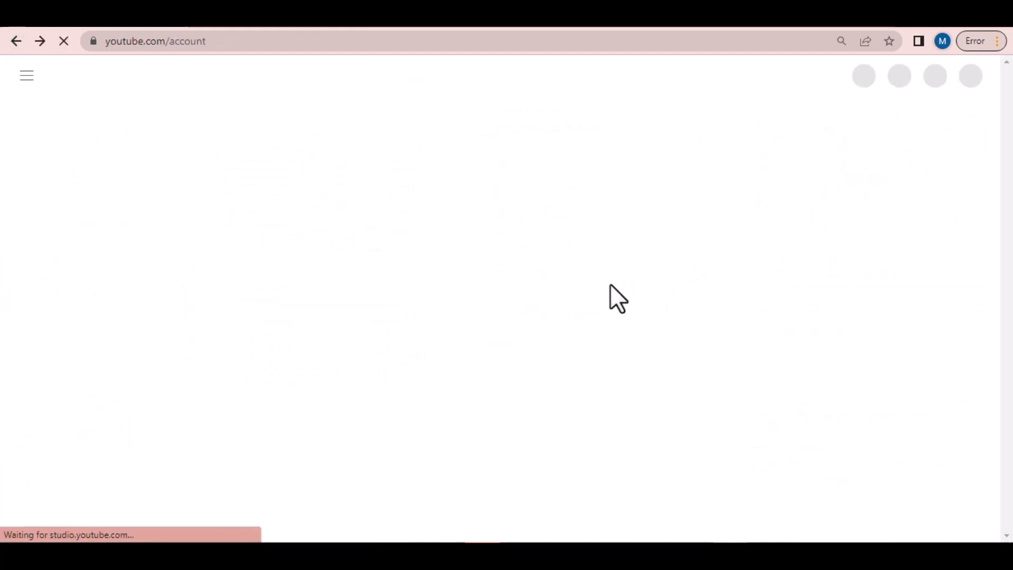
Step: Go to Your channel from the account menu and open Customize channel in Studio
left_click(966, 75)
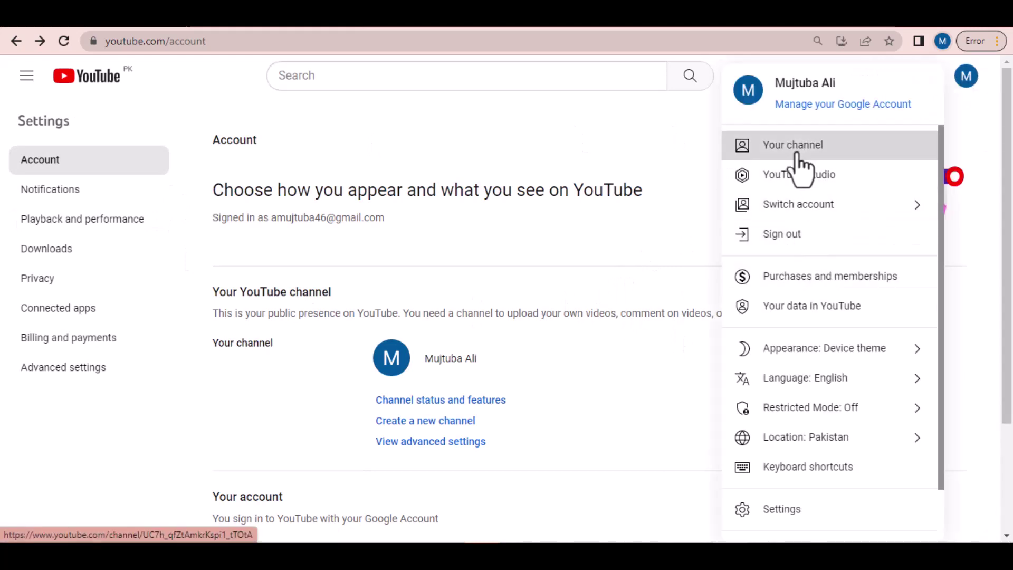
left_click(795, 147)
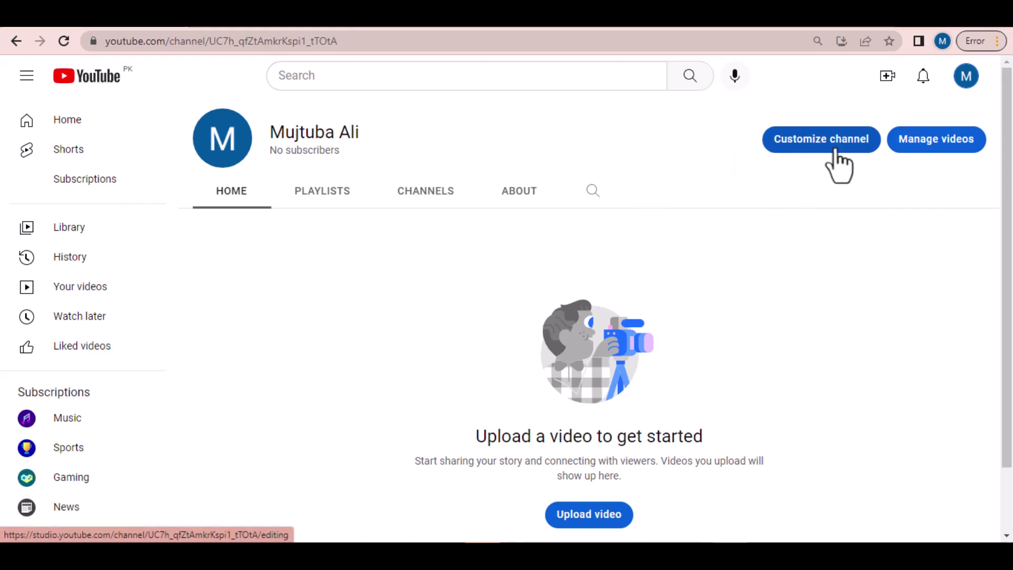
left_click(811, 147)
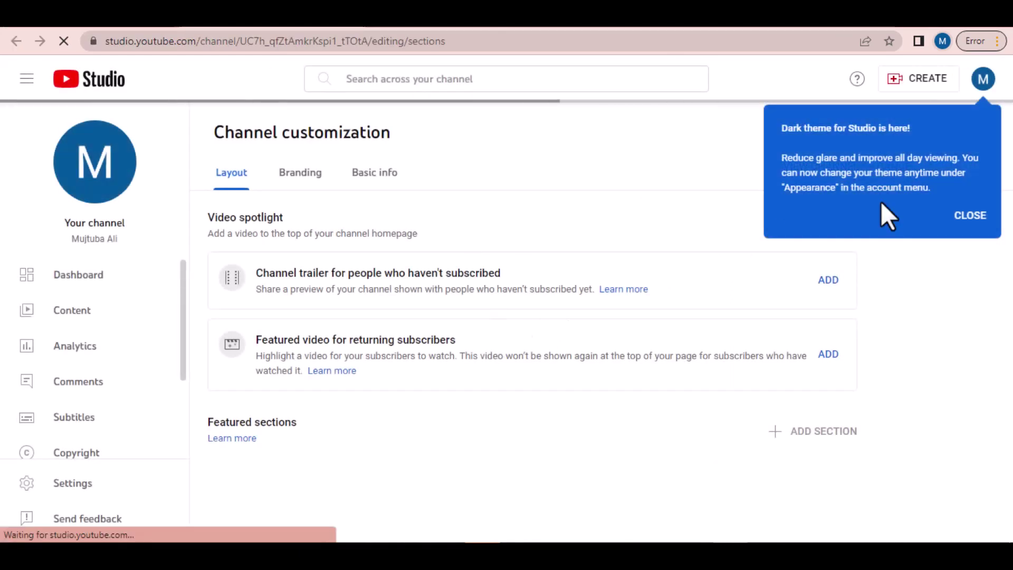
Step: In Basic info, type a new channel handle based on the creator's name until it shows available
left_click(374, 177)
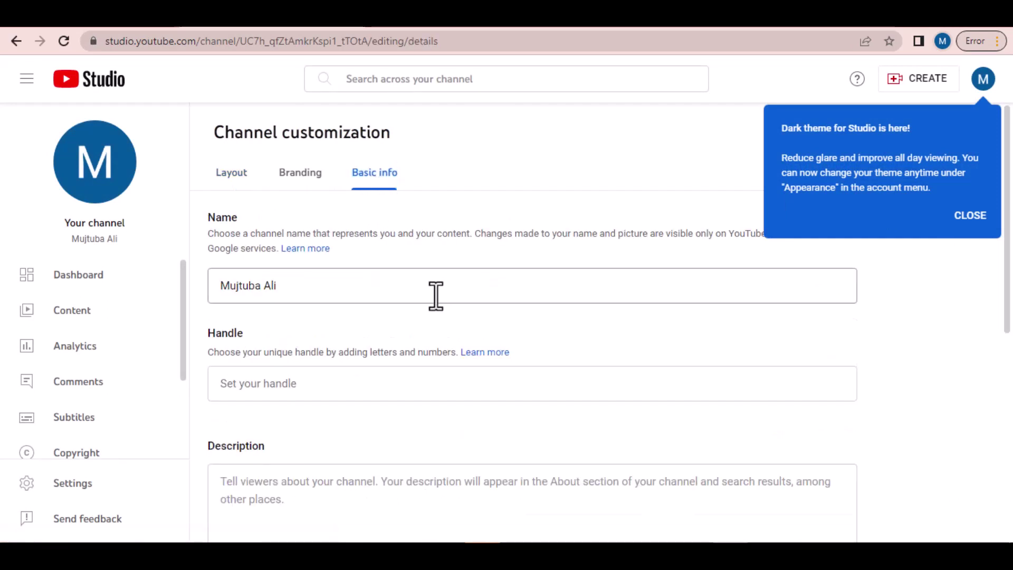
left_click(294, 287)
left_click_drag(294, 287, 227, 285)
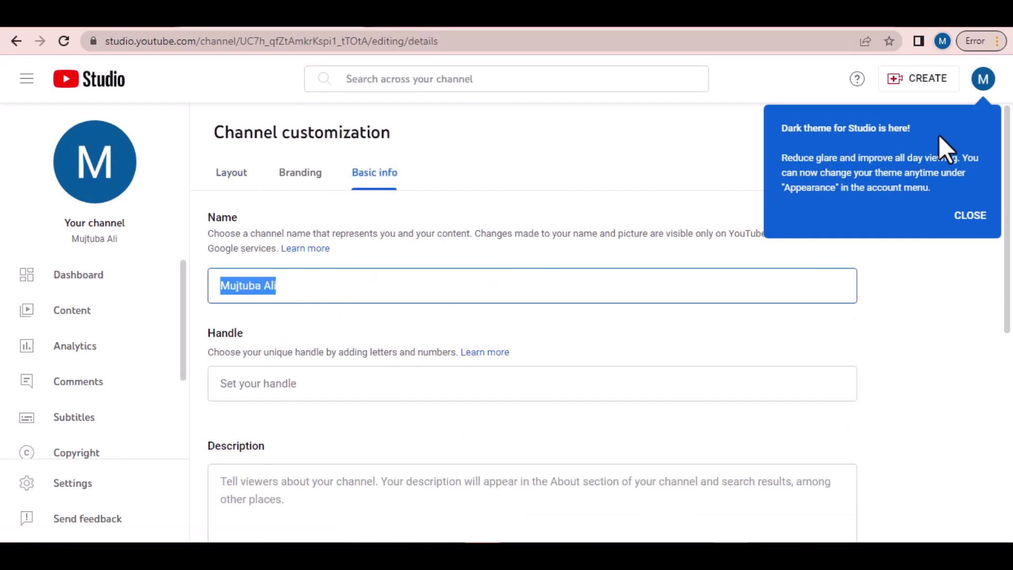
left_click(967, 218)
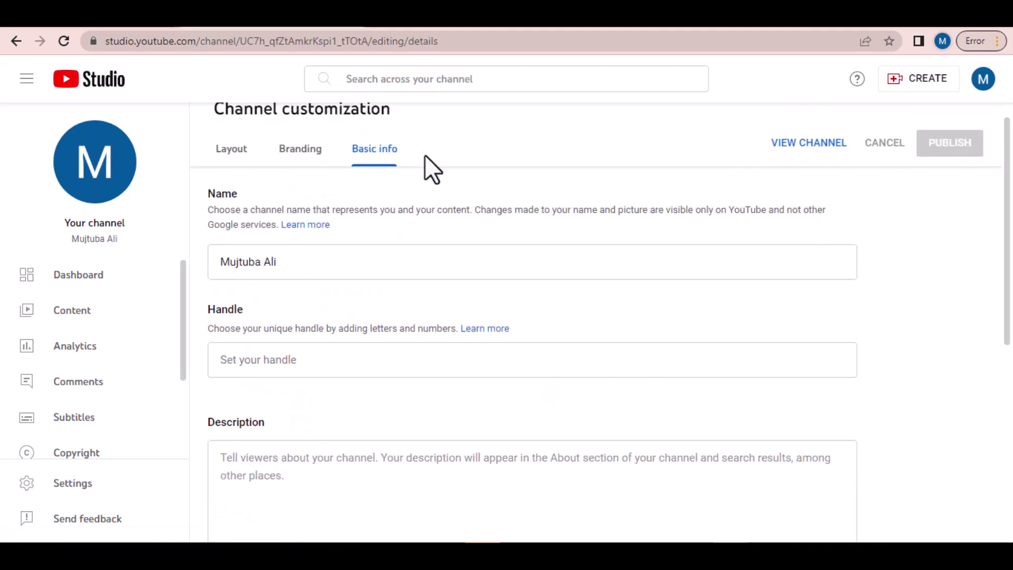
left_click_drag(323, 258, 271, 261)
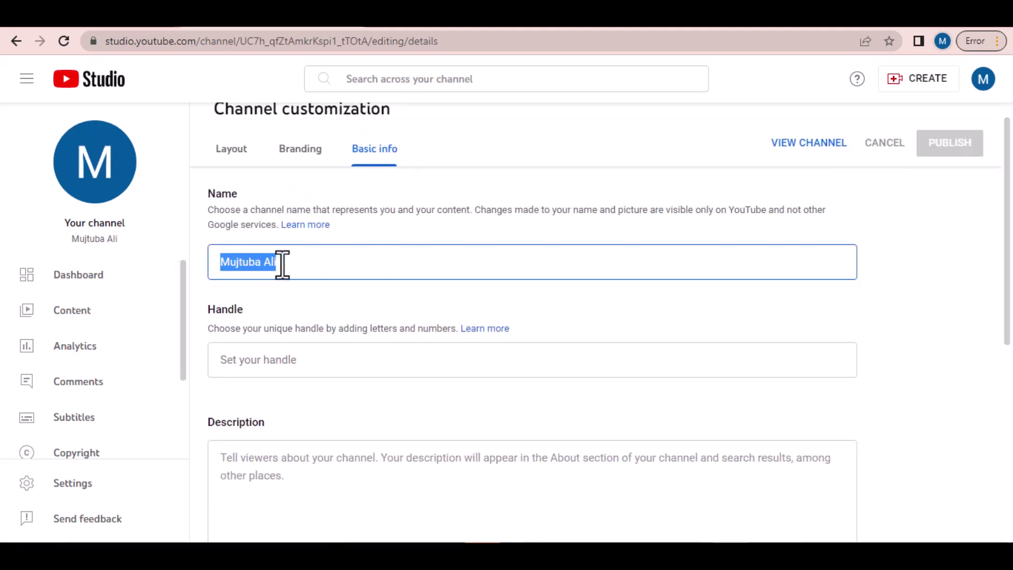
left_click(333, 364)
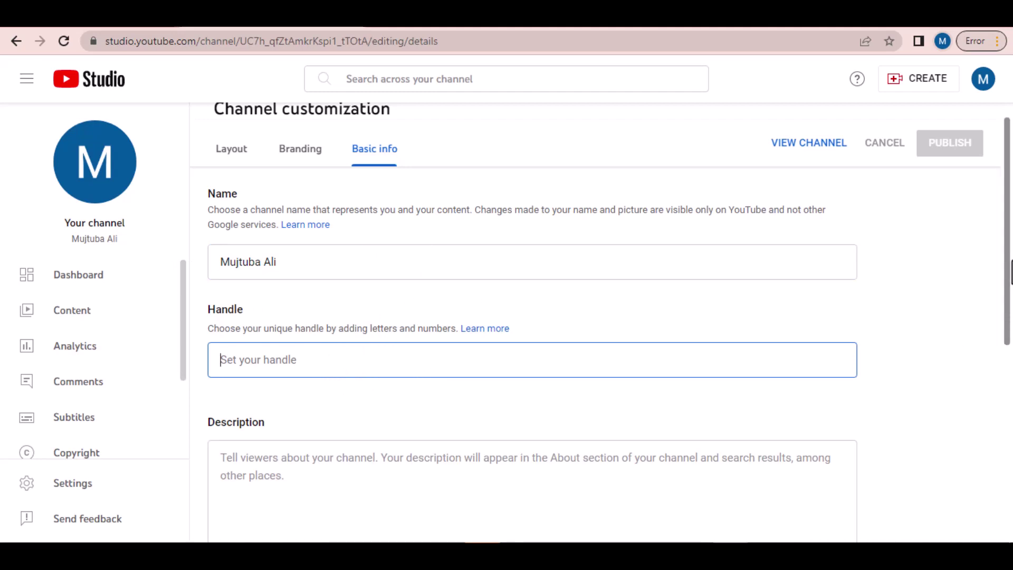
scroll(277, 369, "up", 1)
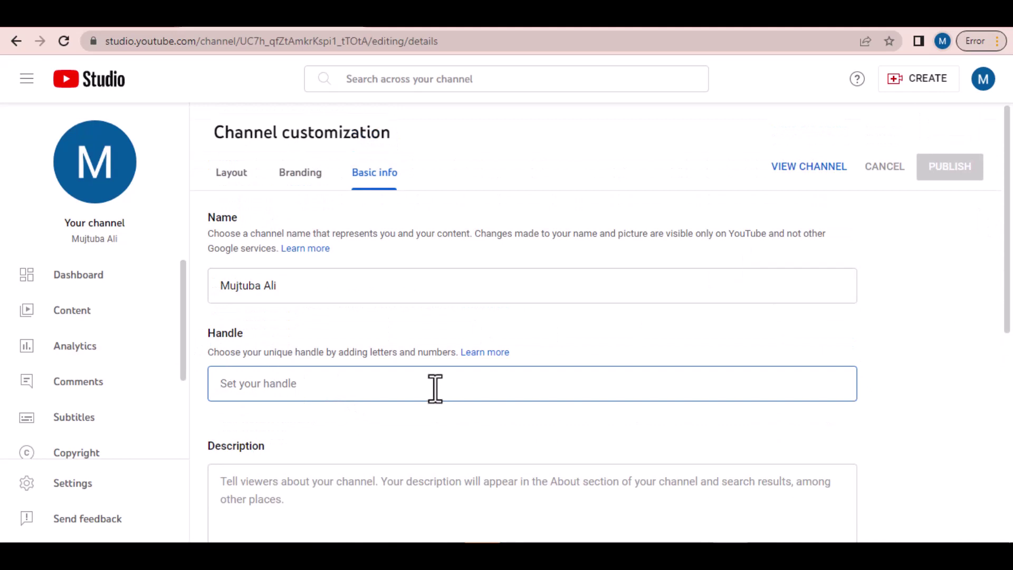
type("muj")
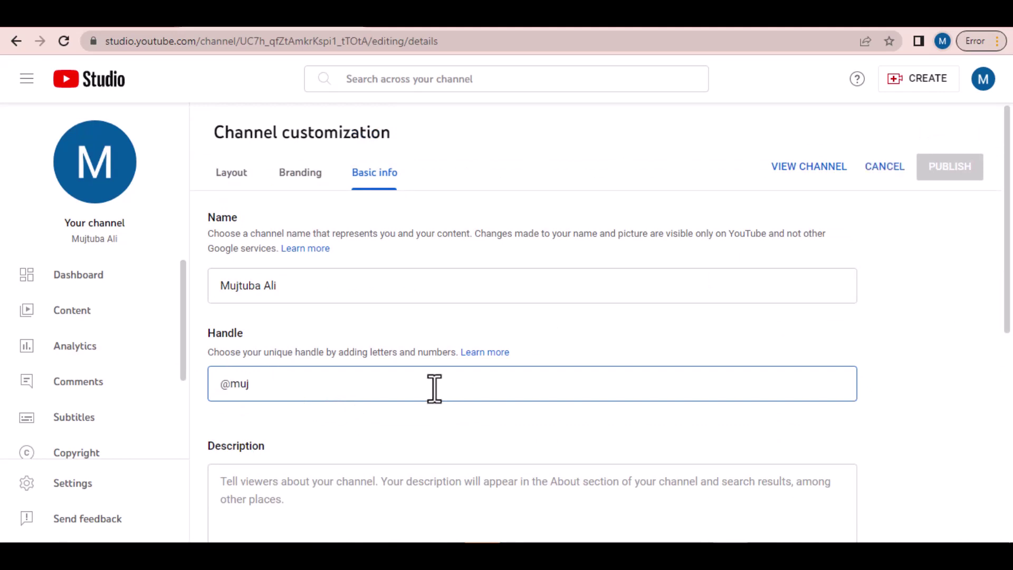
type("tuba")
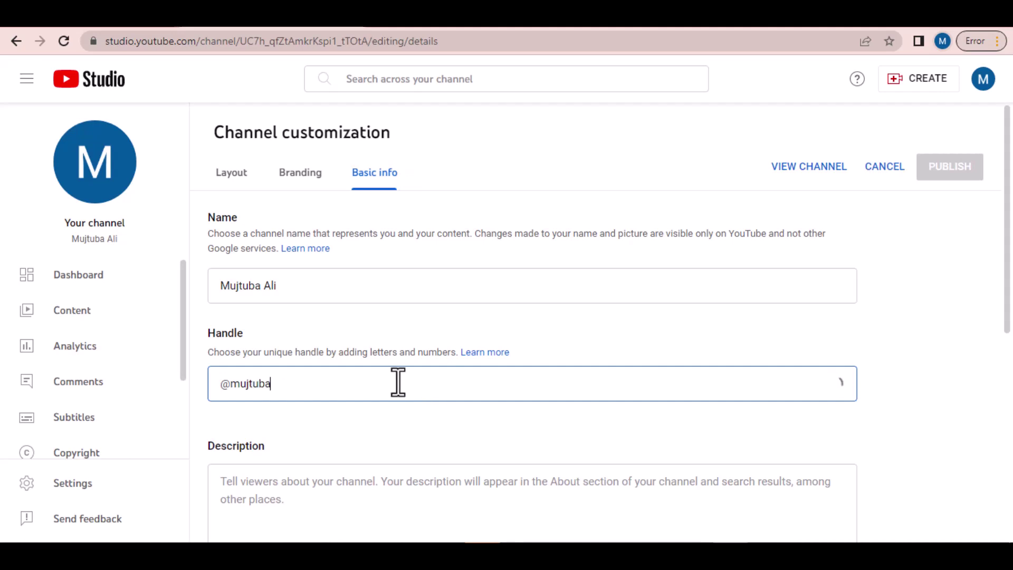
left_click(408, 285)
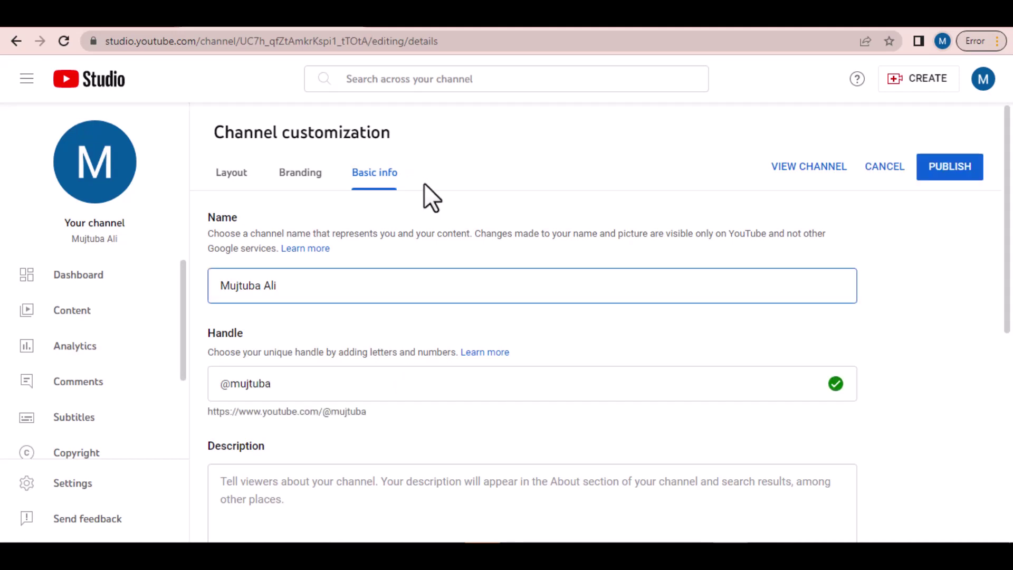
left_click_drag(277, 285, 225, 292)
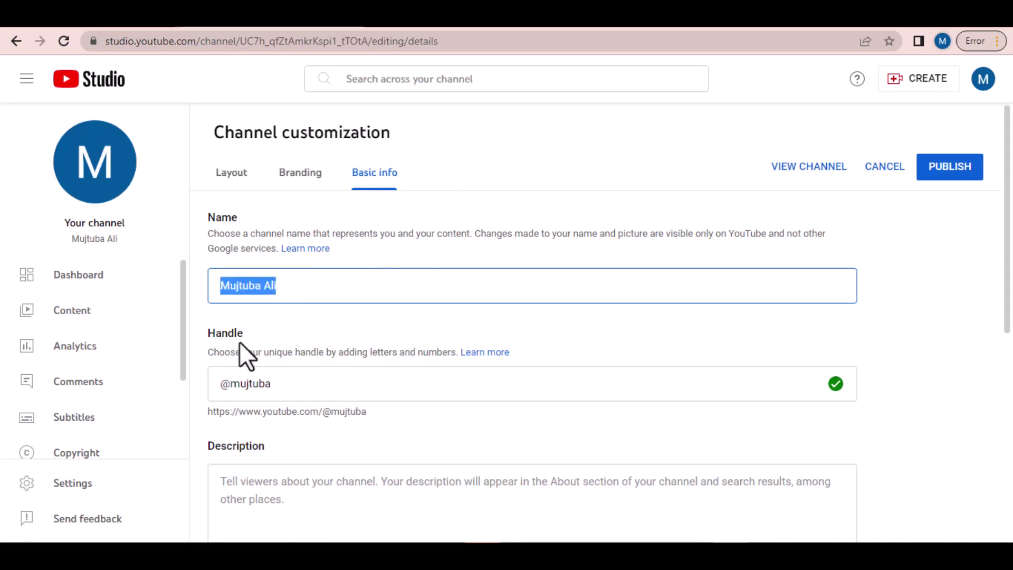
double_click(215, 334)
left_click(281, 385)
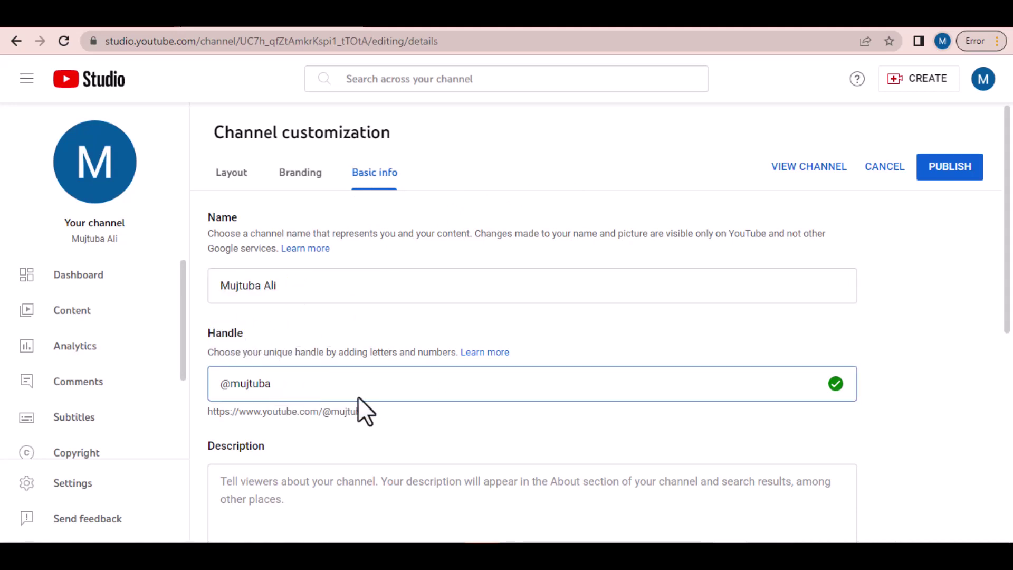
scroll(998, 283, "down", 2)
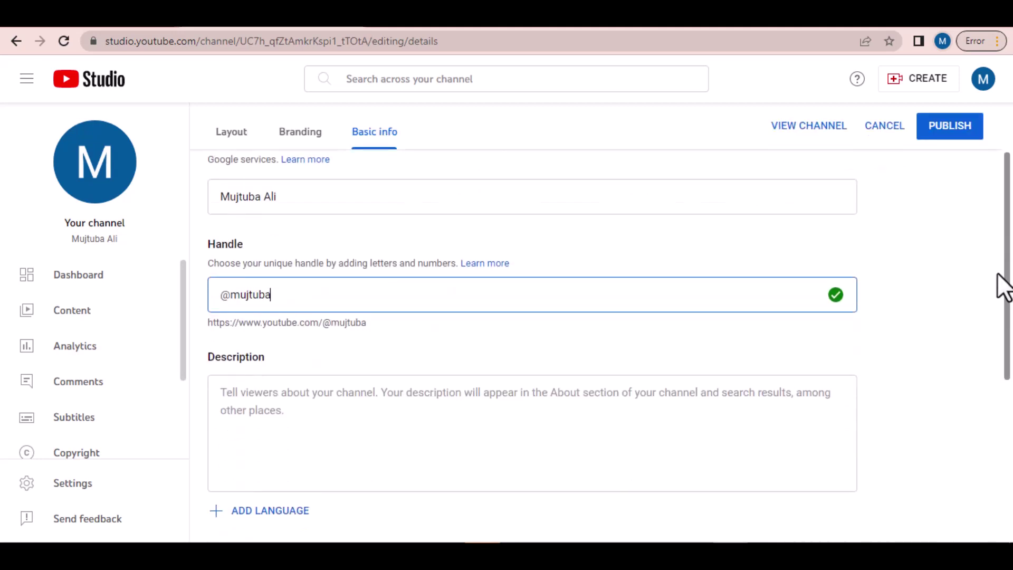
Step: Select the handle text after the @ and put the cursor in the channel Description box
left_click(297, 407)
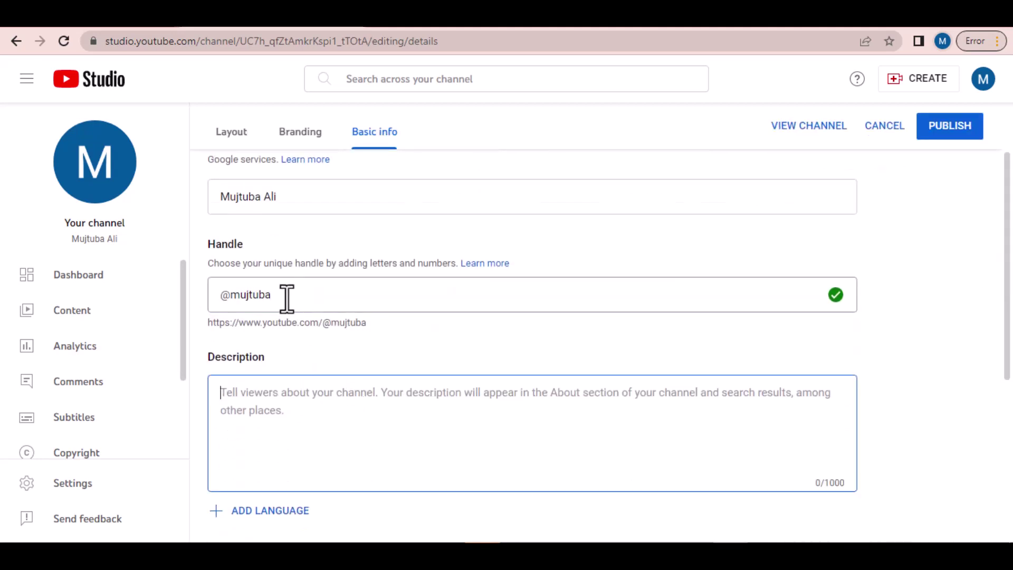
left_click_drag(280, 302, 232, 302)
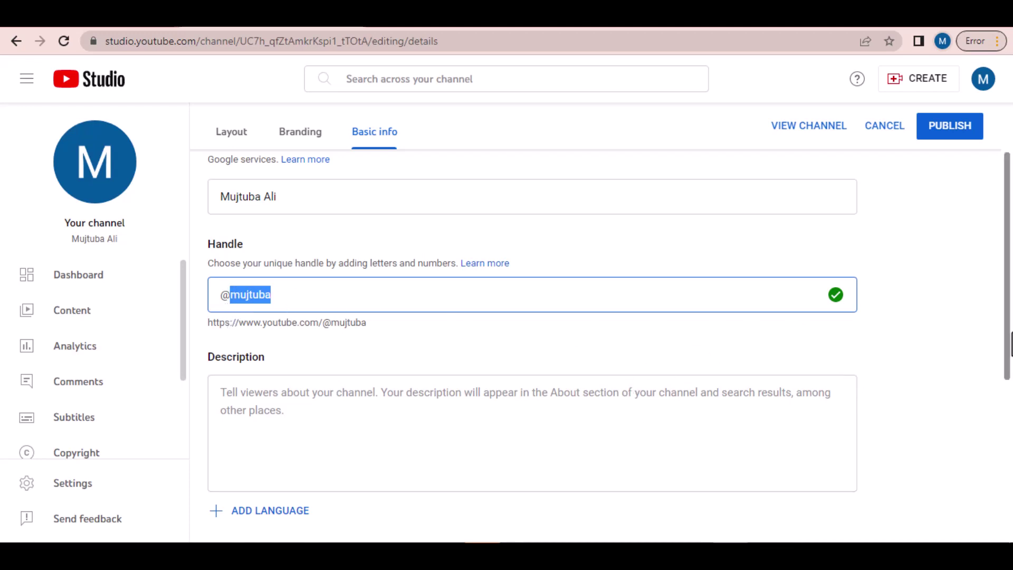
left_click_drag(1008, 299, 1006, 341)
left_click(356, 319)
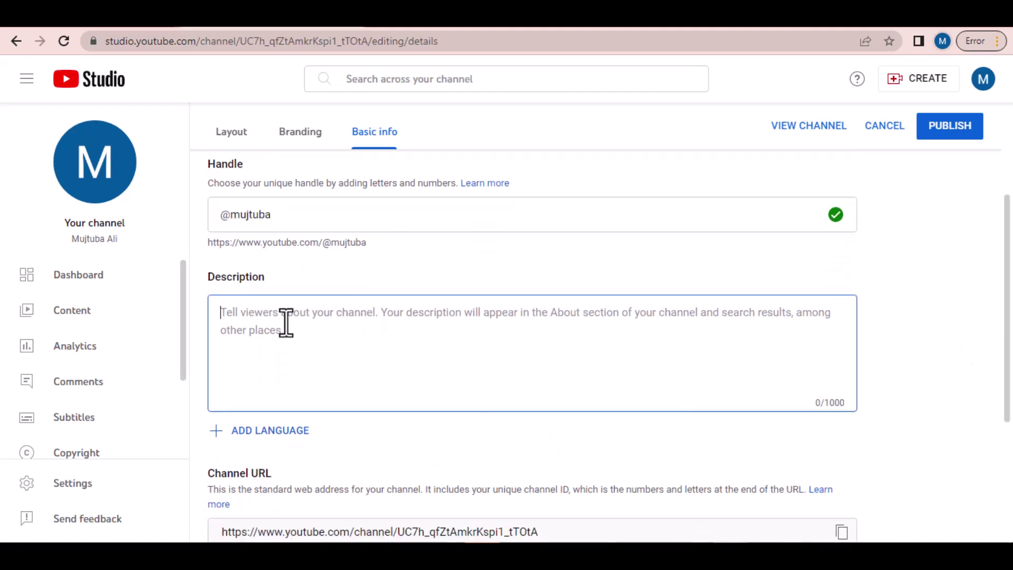
left_click_drag(1010, 273, 1004, 357)
scroll(524, 378, "down", 1)
Step: Add a new blank link entry, then click into its Link title and contact Email fields
left_click(217, 397)
scroll(190, 312, "down", 3)
left_click(224, 301)
left_click(347, 267)
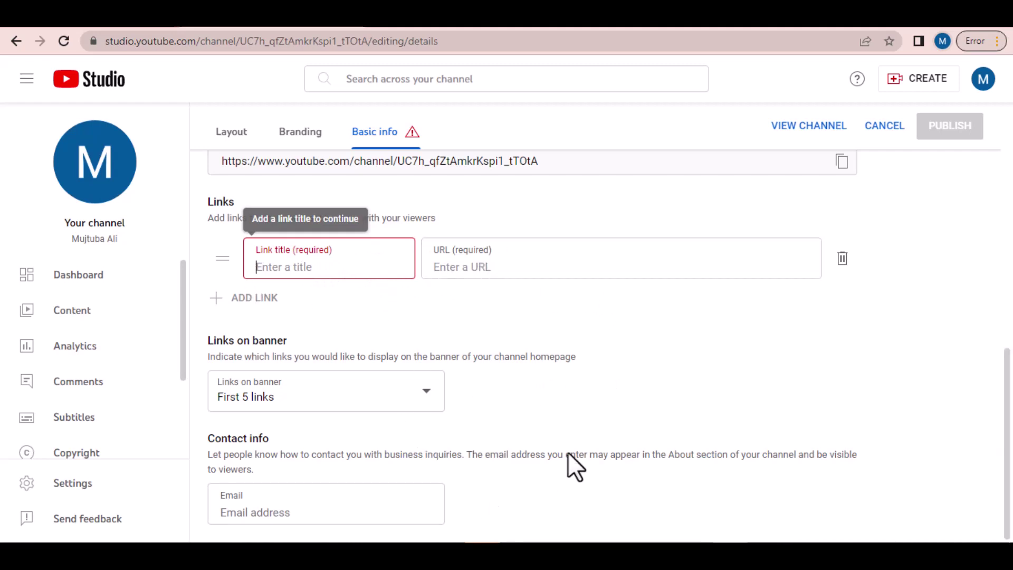
left_click(253, 513)
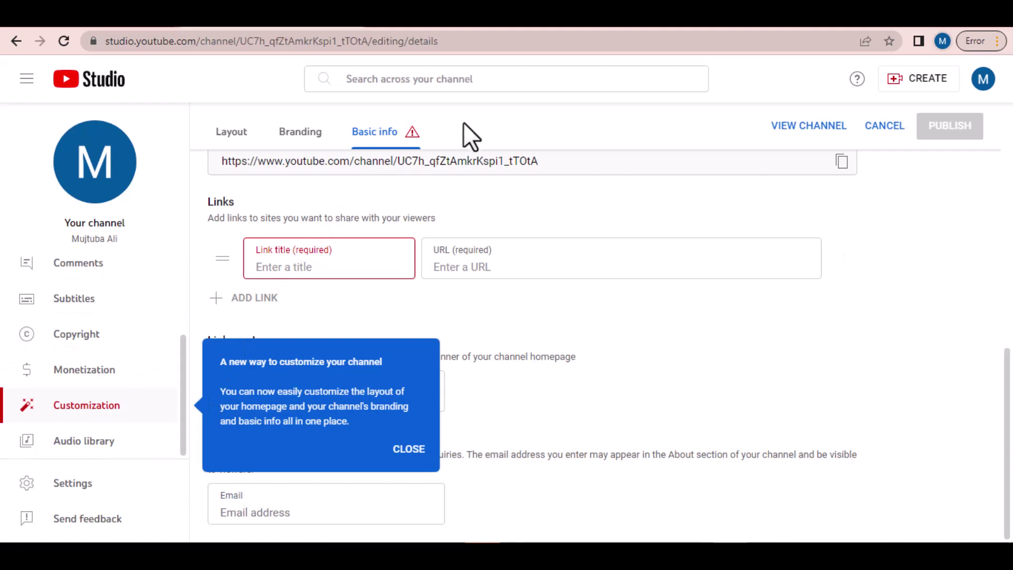
Step: Go to Branding and dismiss the 'A new way to customize your channel' tip popup
left_click(293, 136)
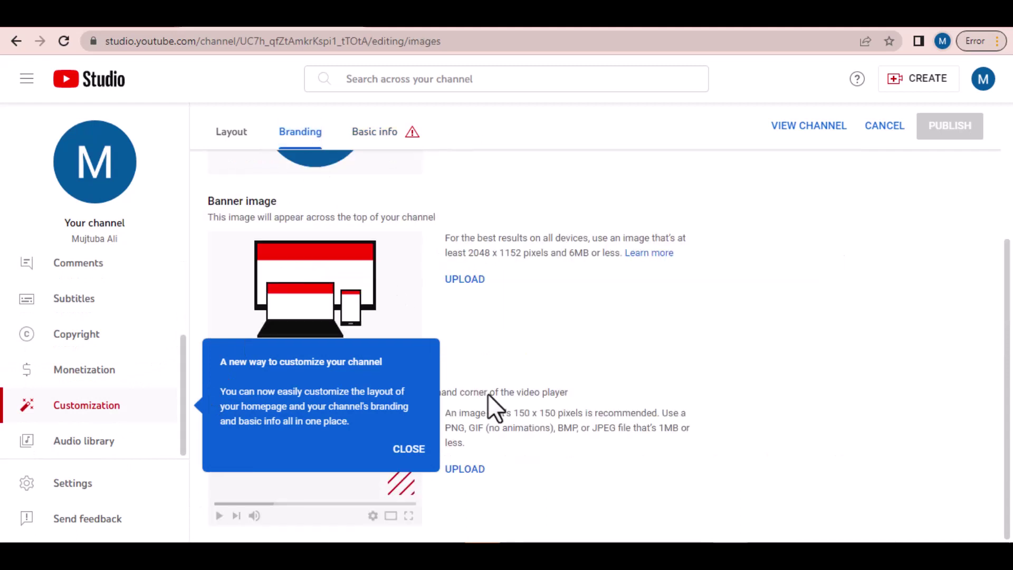
left_click(409, 449)
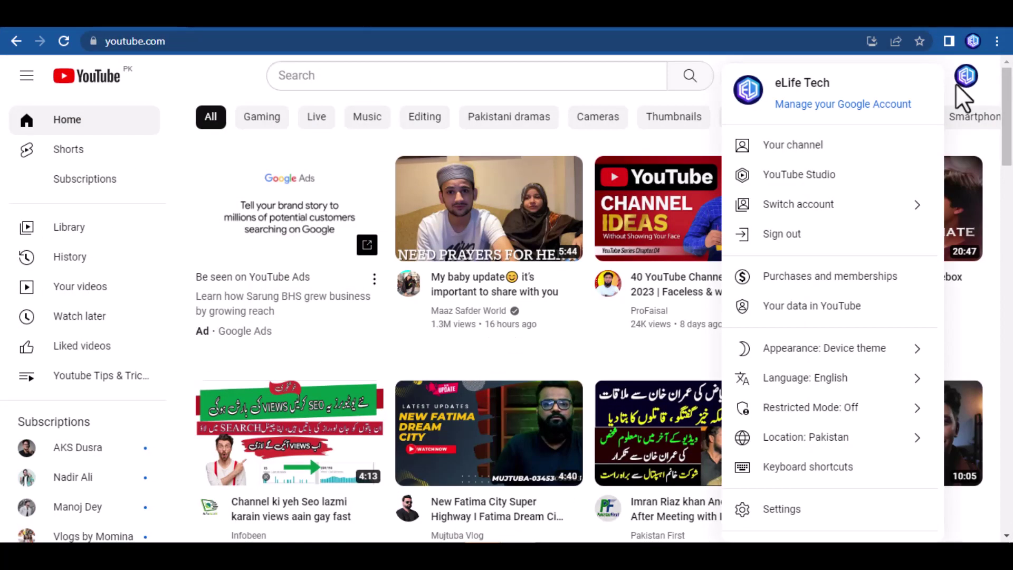
Step: Open 'Your channel' from the account avatar menu to view the eLife Tech channel page
left_click(961, 89)
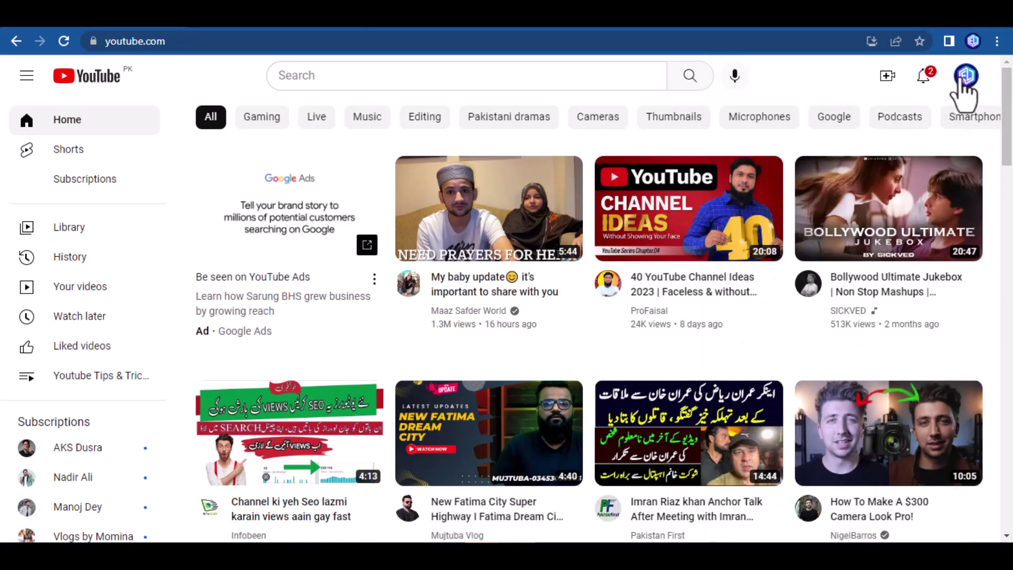
left_click(969, 87)
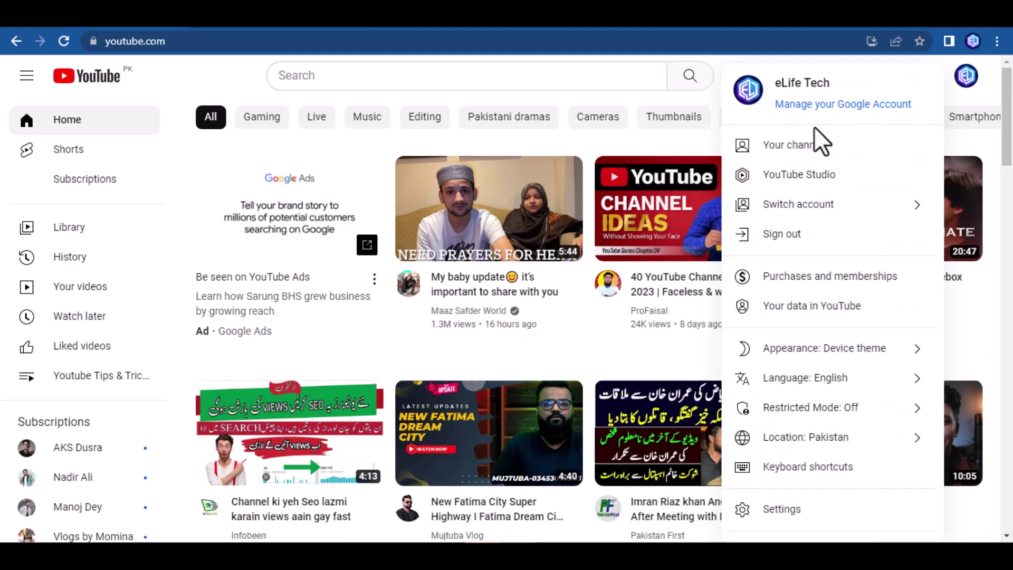
left_click(820, 149)
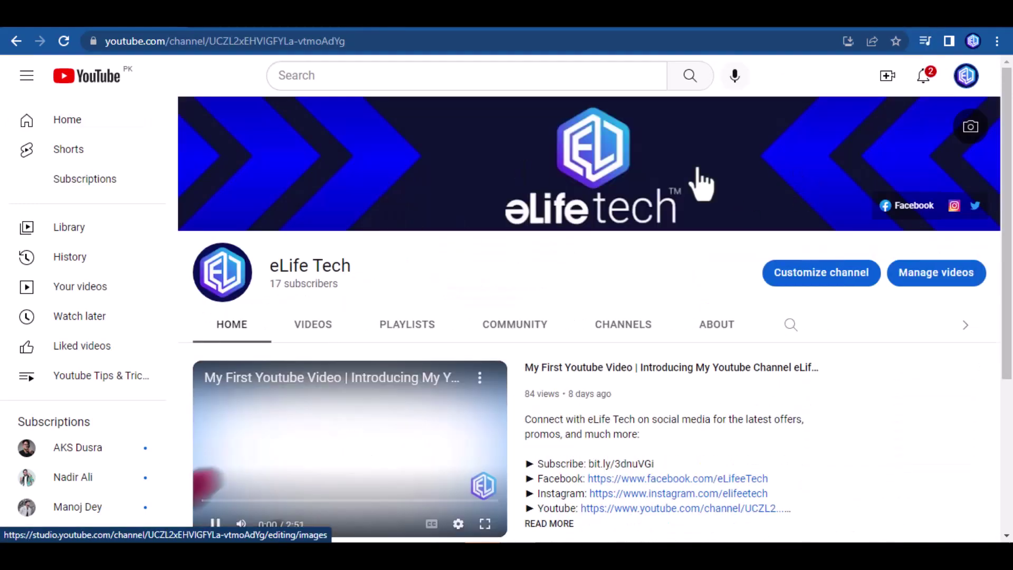
scroll(1009, 219, "down", 1)
scroll(1010, 219, "up", 1)
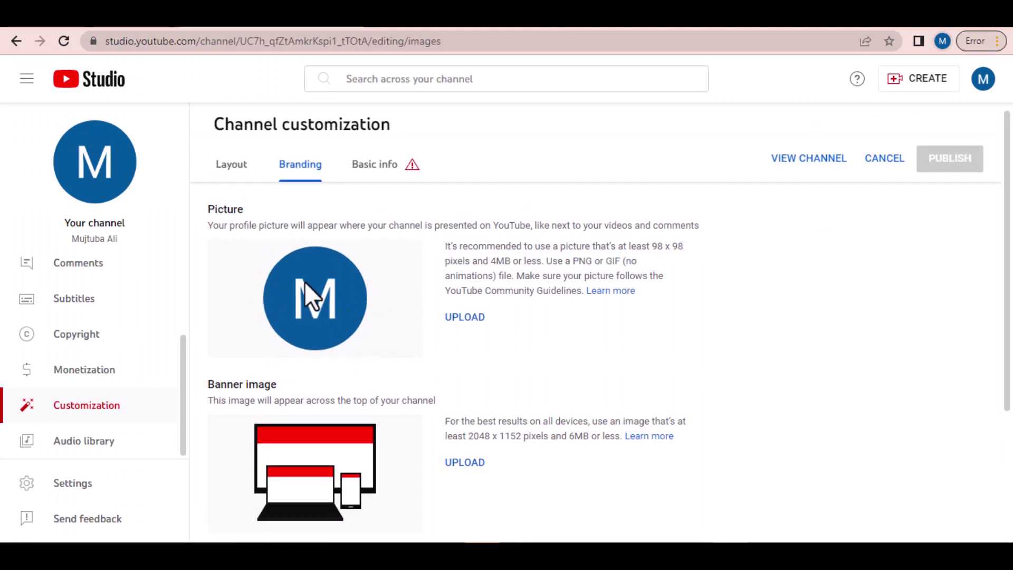
Step: Look over the Branding options, then switch to Layout to see Video spotlight and Featured sections
scroll(1006, 226, "down", 2)
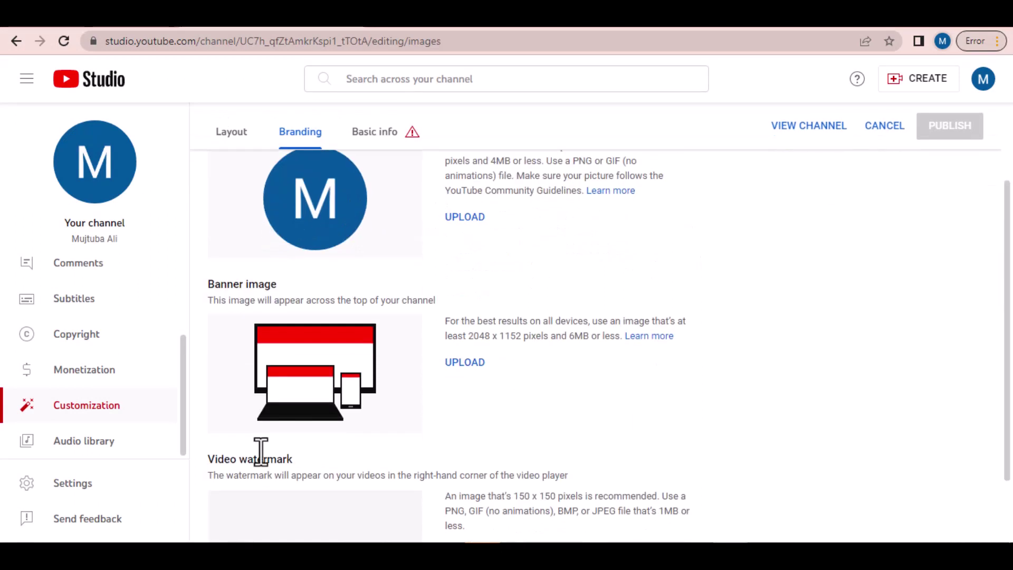
scroll(463, 306, "down", 2)
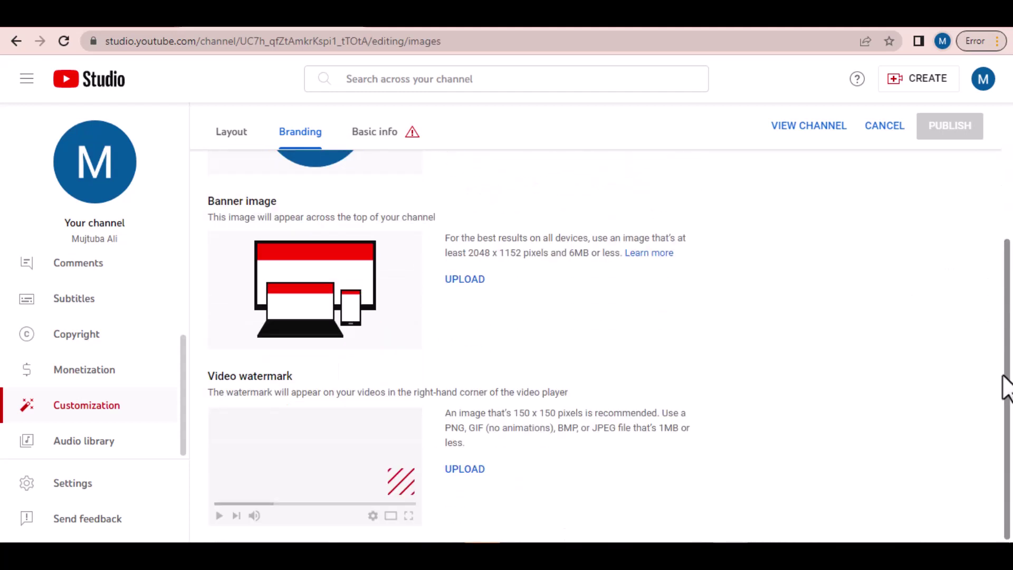
scroll(485, 369, "up", 2)
scroll(486, 384, "up", 2)
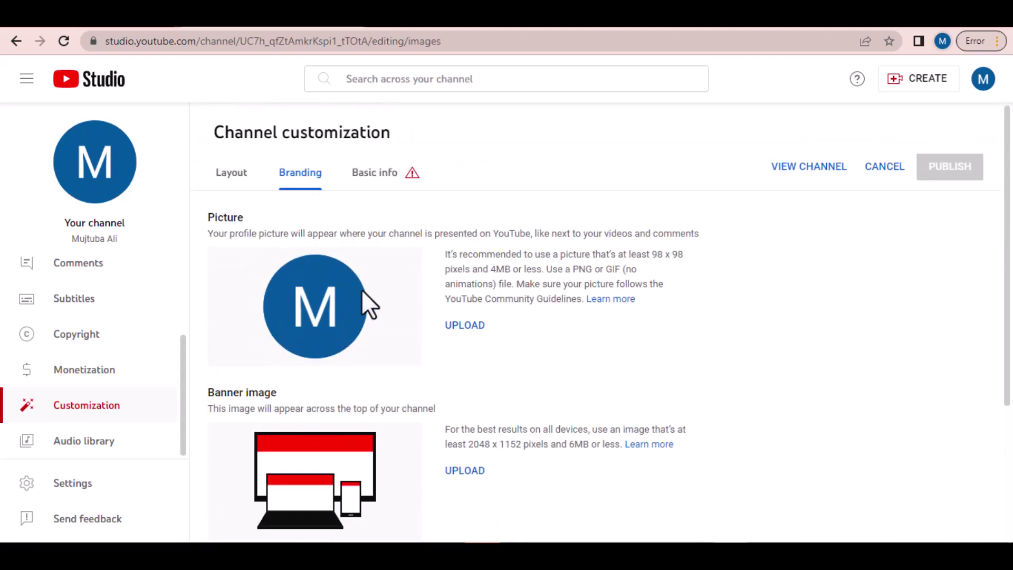
scroll(362, 296, "down", 4)
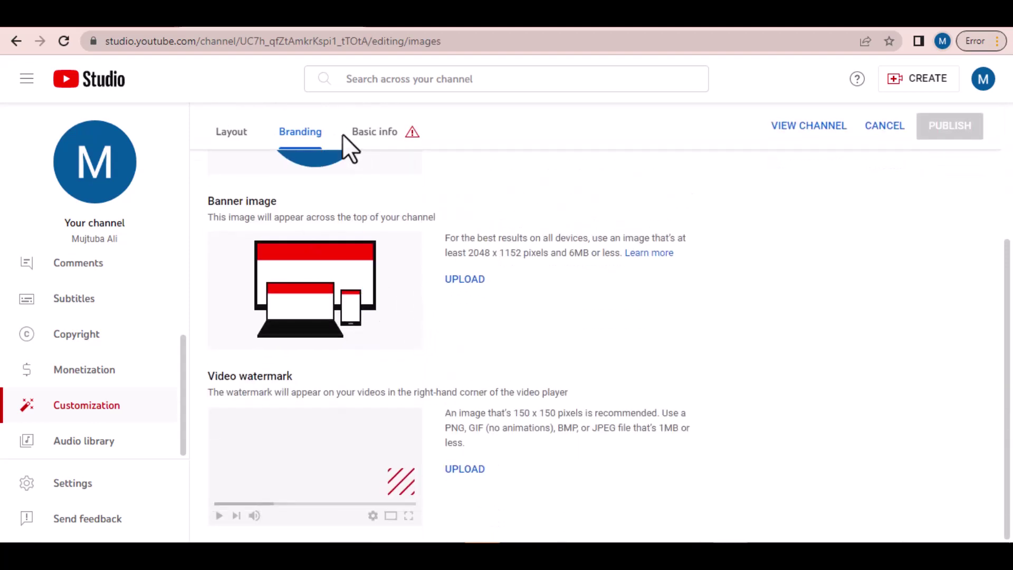
left_click(230, 134)
scroll(428, 277, "up", 2)
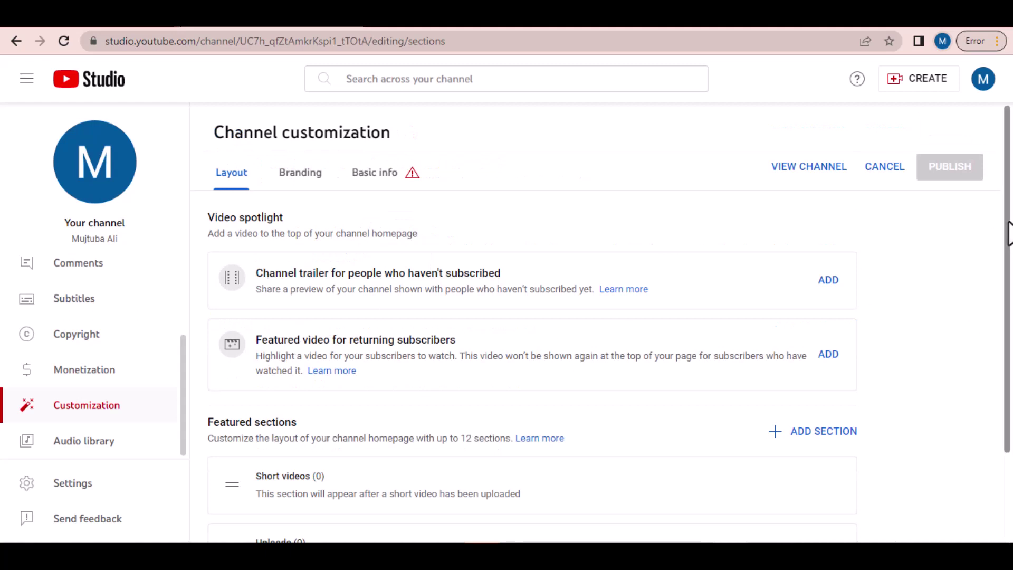
scroll(1007, 238, "down", 1)
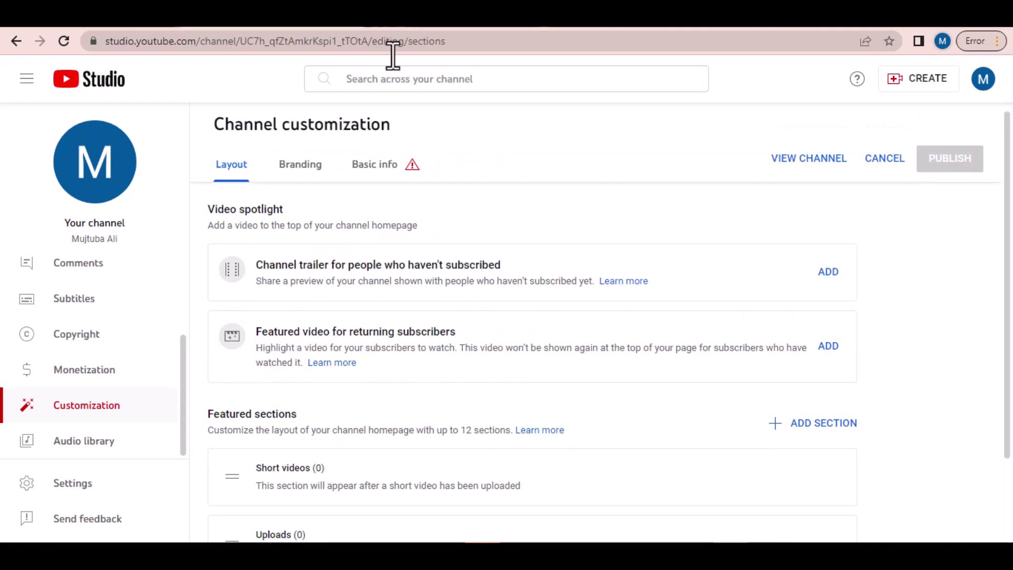
mouse_move(517, 557)
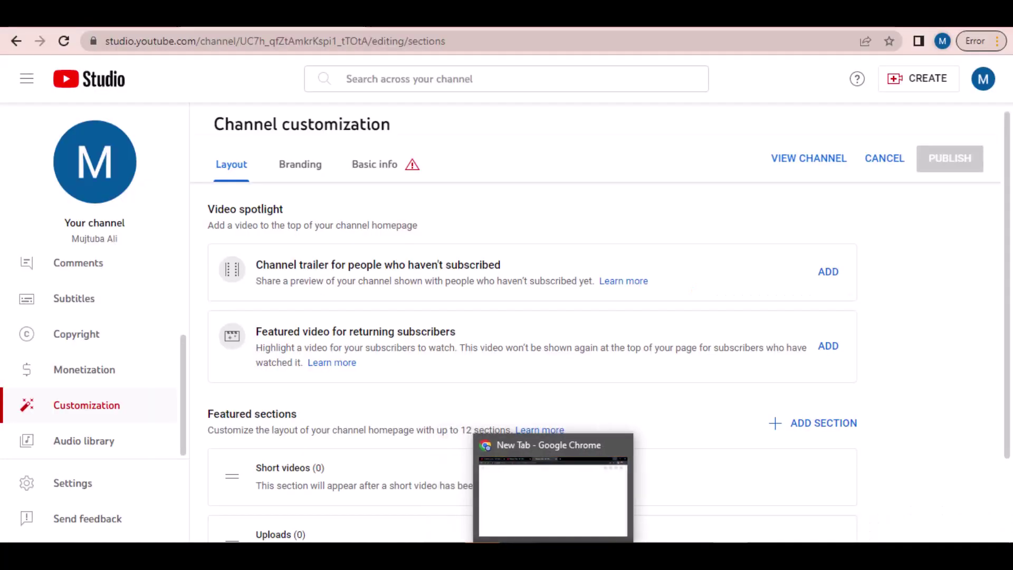
Step: Bring the other Chrome window forward to view the eLife Tech channel's featured video and uploads
left_click(511, 537)
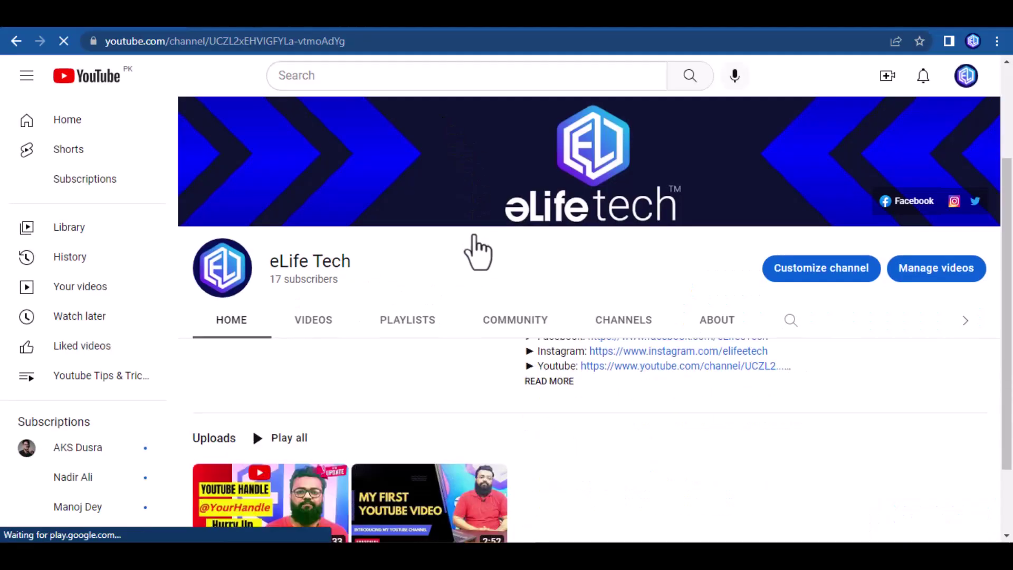
scroll(728, 351, "down", 3)
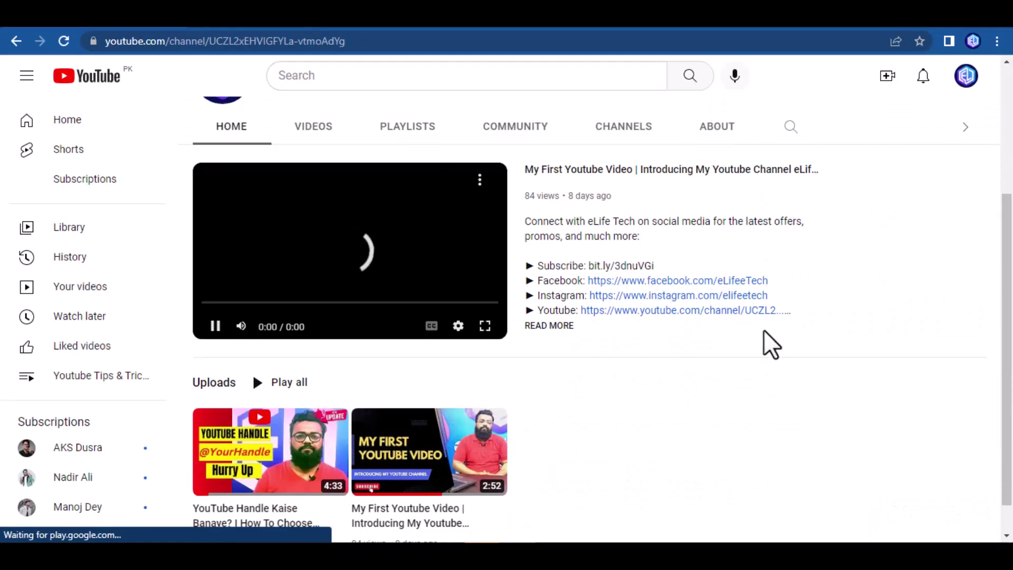
scroll(728, 351, "up", 3)
scroll(866, 350, "down", 1)
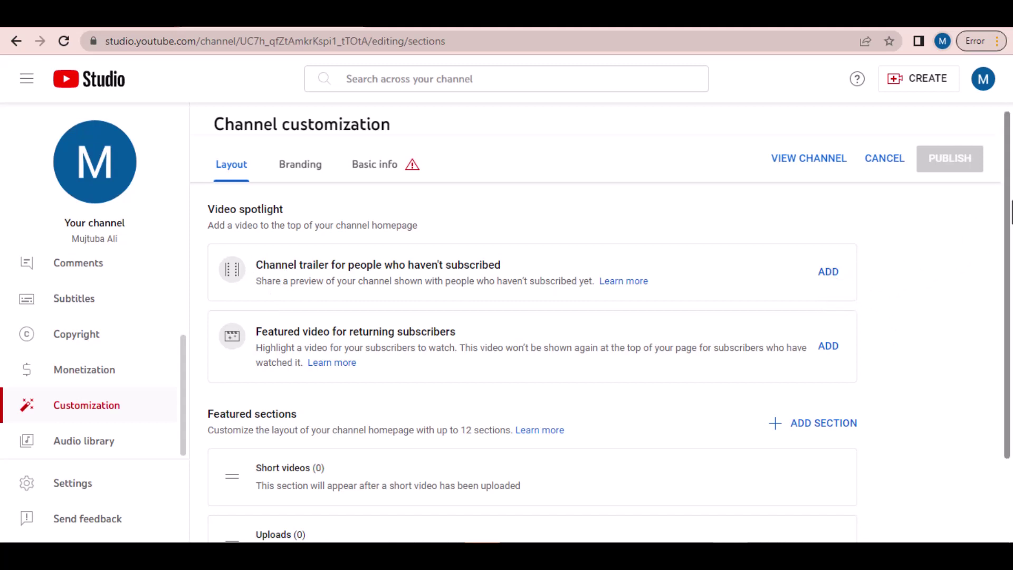
Step: Scroll the Layout page, then return to Basic info showing the channel name and accepted handle
scroll(1007, 224, "down", 1)
left_click_drag(1010, 221, 1011, 330)
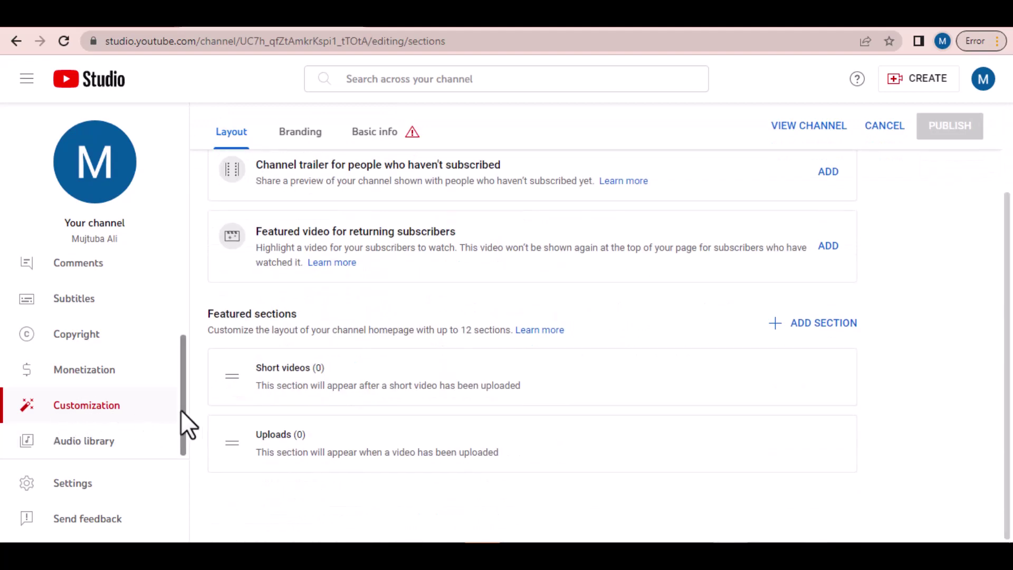
scroll(185, 421, "up", 2)
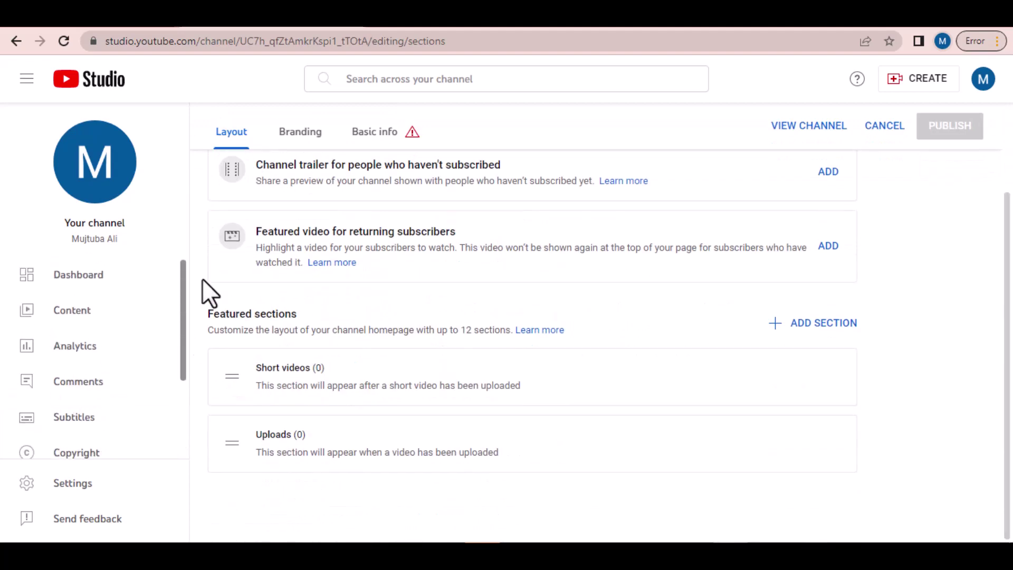
left_click(388, 138)
left_click_drag(1011, 211, 1009, 95)
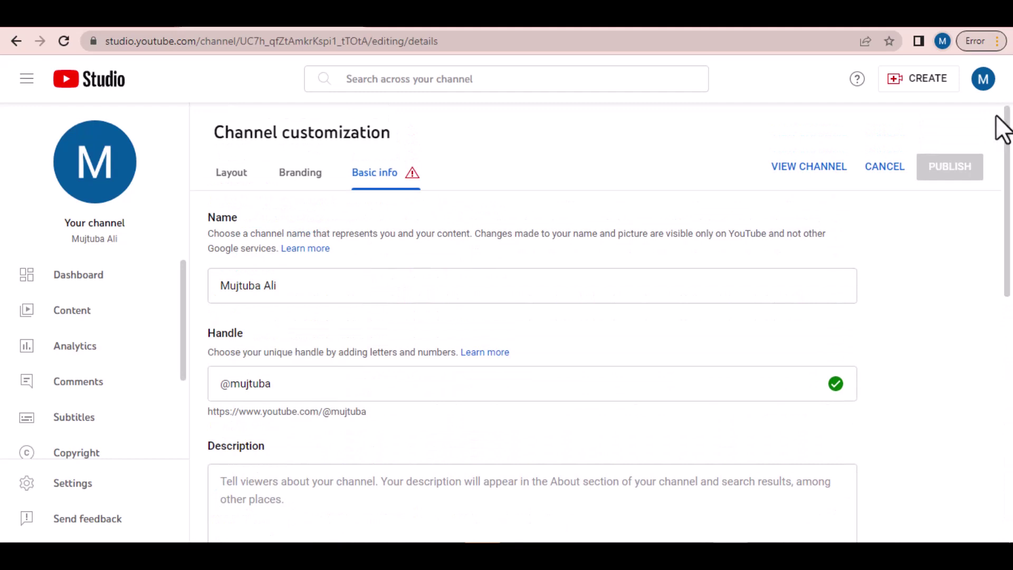